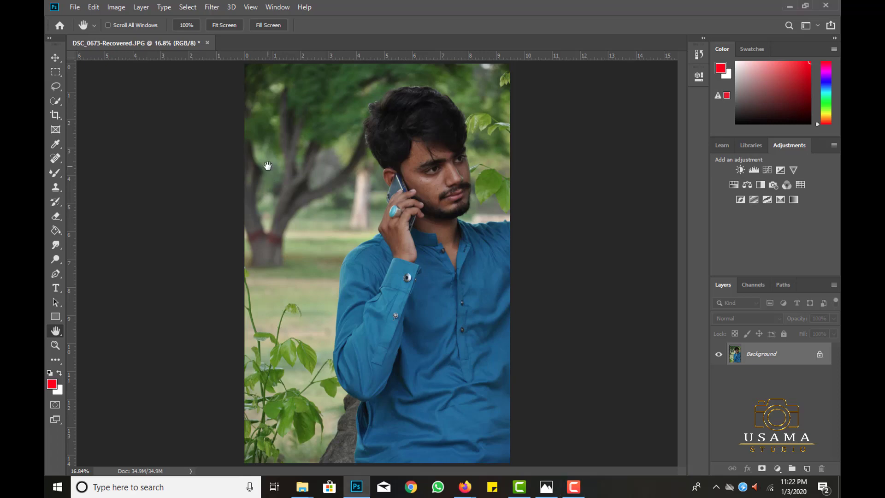
# Step: Zoom in on the man's face, fit the photo on screen, and duplicate the Background as Layer 1
pyautogui.click(57, 52)
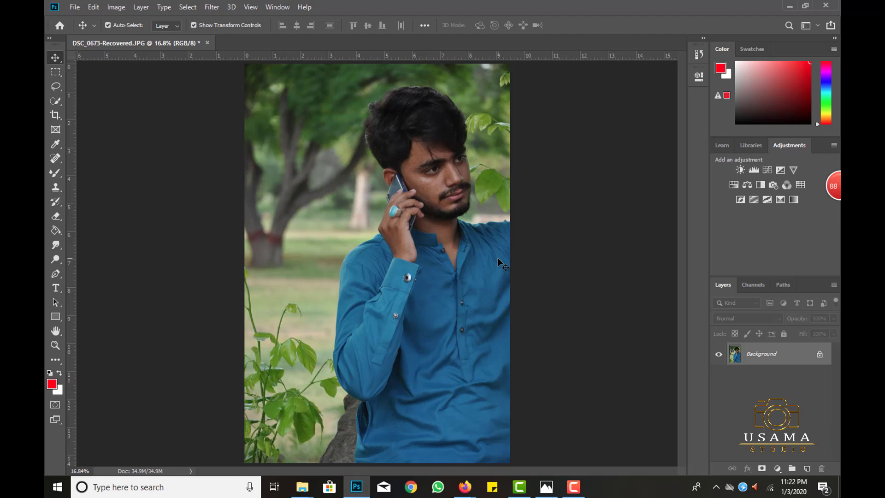
pyautogui.click(55, 331)
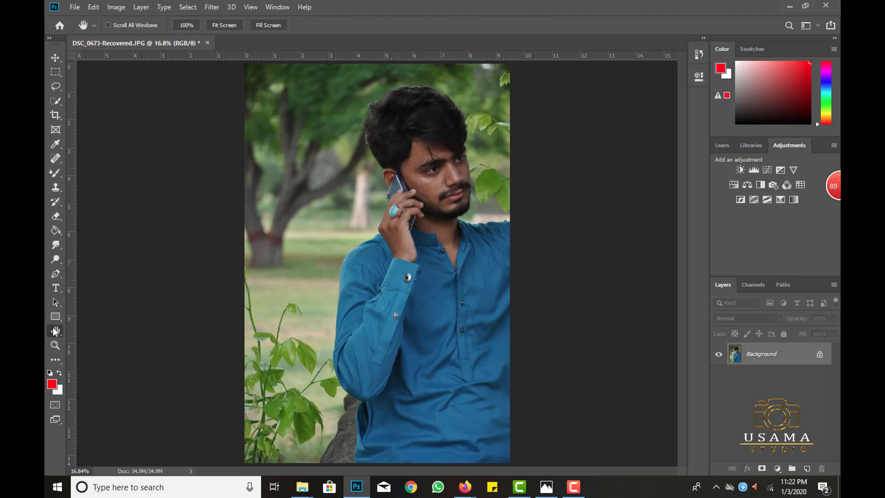
pyautogui.click(54, 58)
pyautogui.scroll(2, 442, 198)
pyautogui.scroll(2, 443, 197)
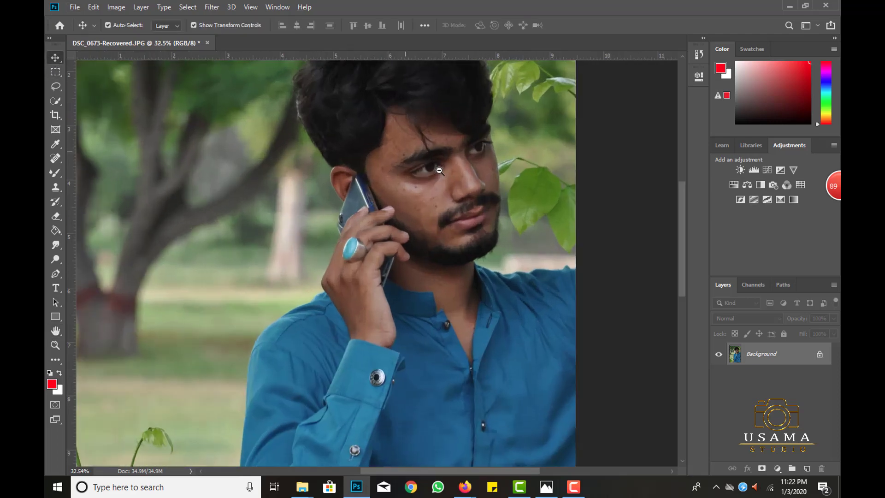
pyautogui.scroll(1, 443, 197)
pyautogui.click(55, 331)
pyautogui.doubleClick(55, 330)
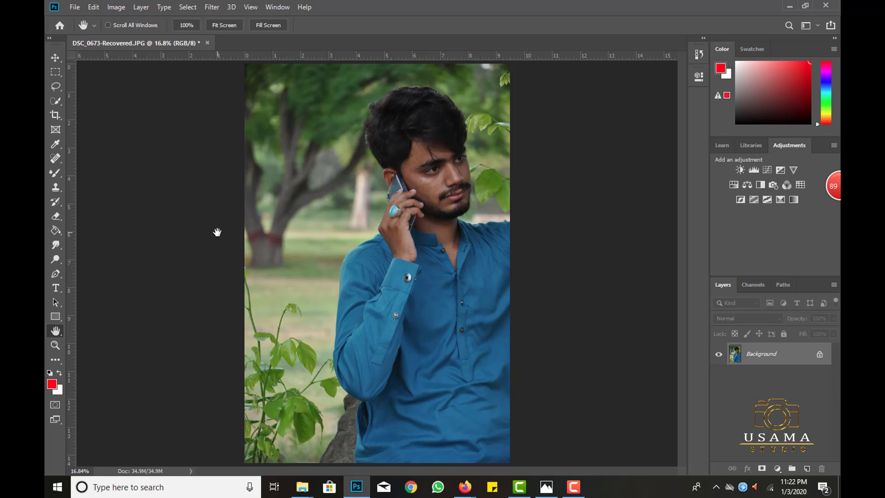
pyautogui.hotkey('ctrl', 'j')
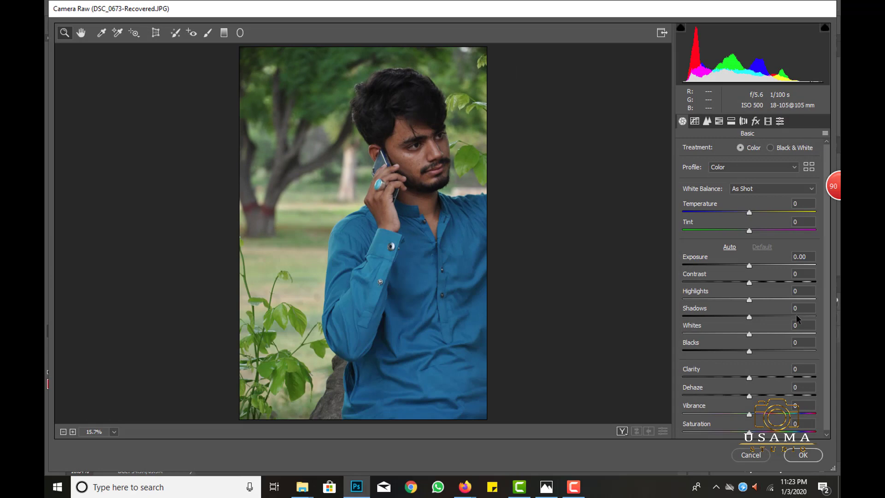
# Step: In Camera Raw Basic, raise Shadows, Blacks (+42), Clarity and Contrast
pyautogui.click(796, 316)
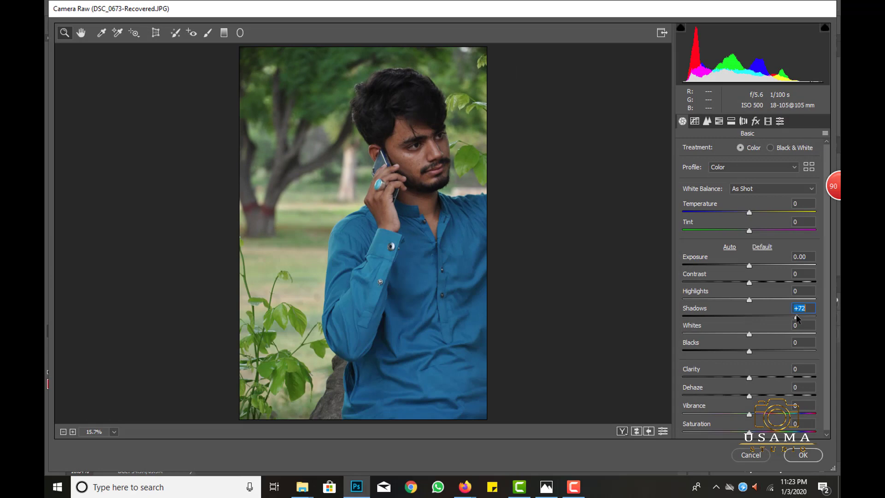
pyautogui.click(768, 350)
pyautogui.click(751, 377)
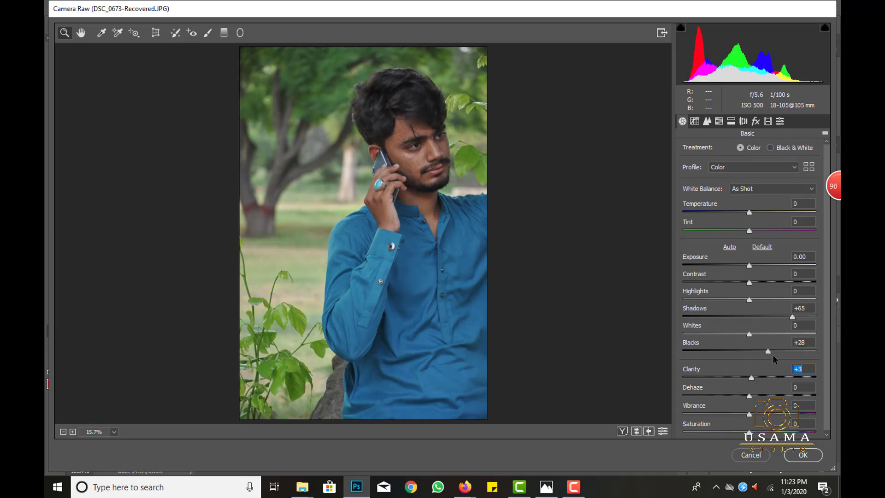
pyautogui.moveTo(779, 353); pyautogui.dragTo(777, 352)
pyautogui.click(752, 281)
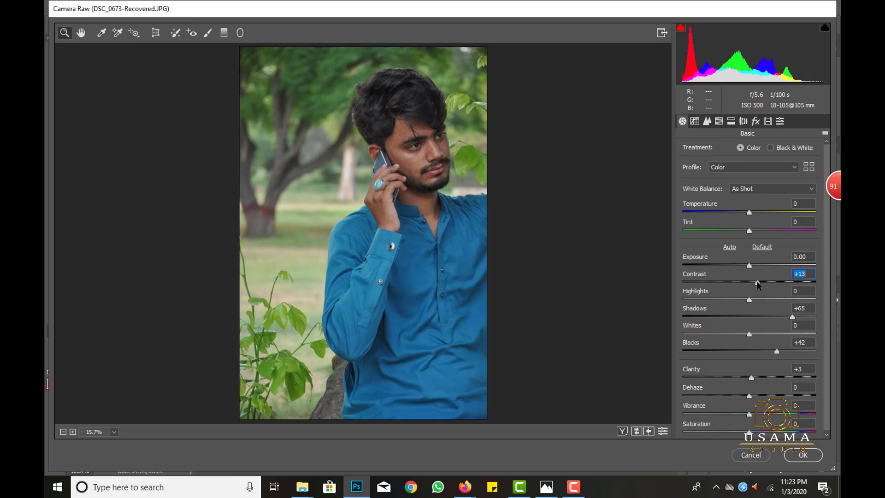
# Step: In HSL, lower Oranges saturation and raise Oranges luminance, then apply the filter
pyautogui.click(719, 121)
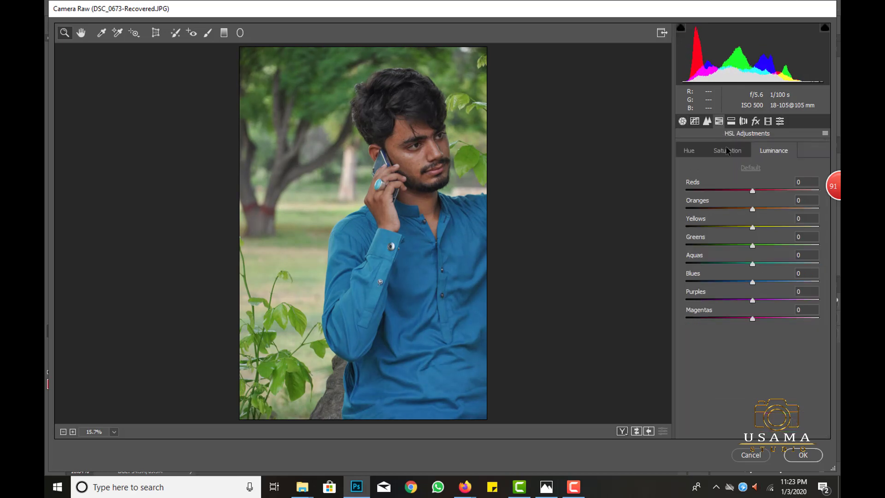
pyautogui.click(741, 208)
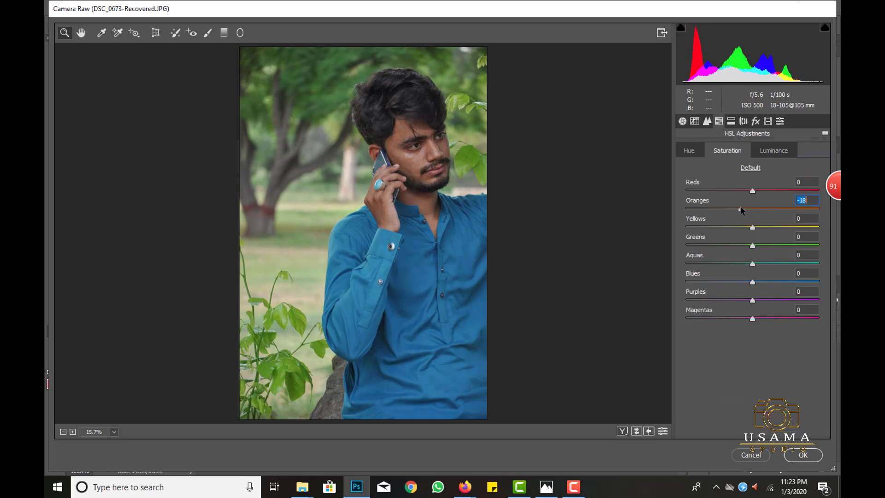
pyautogui.click(772, 151)
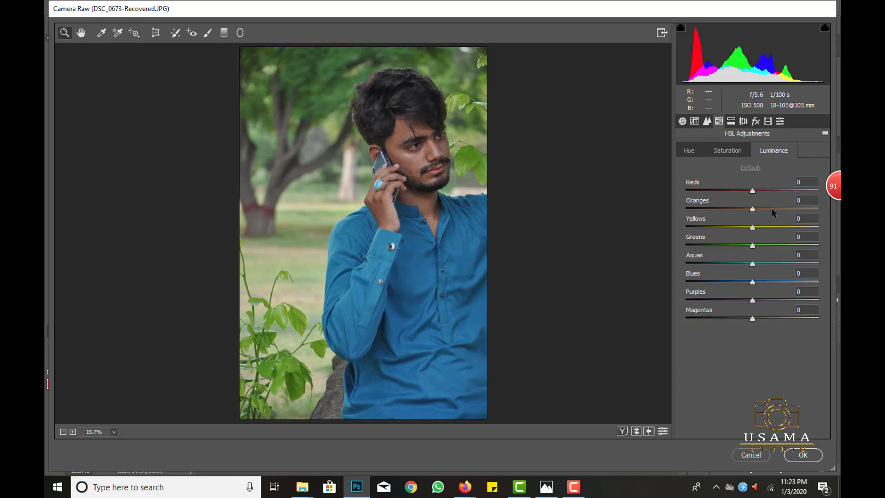
pyautogui.click(772, 209)
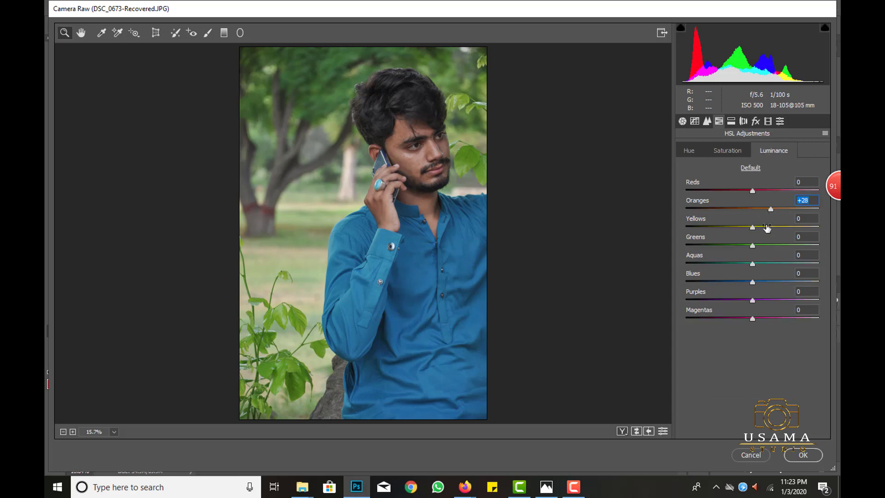
pyautogui.click(802, 455)
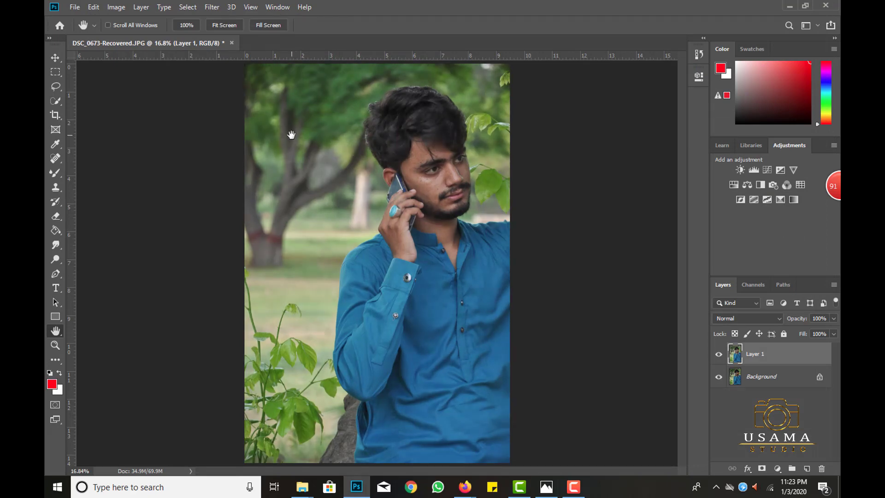
# Step: Merge Layer 1 down with Ctrl+E, zoom into the face, and duplicate the Background again
pyautogui.hotkey('ctrl', 'e')
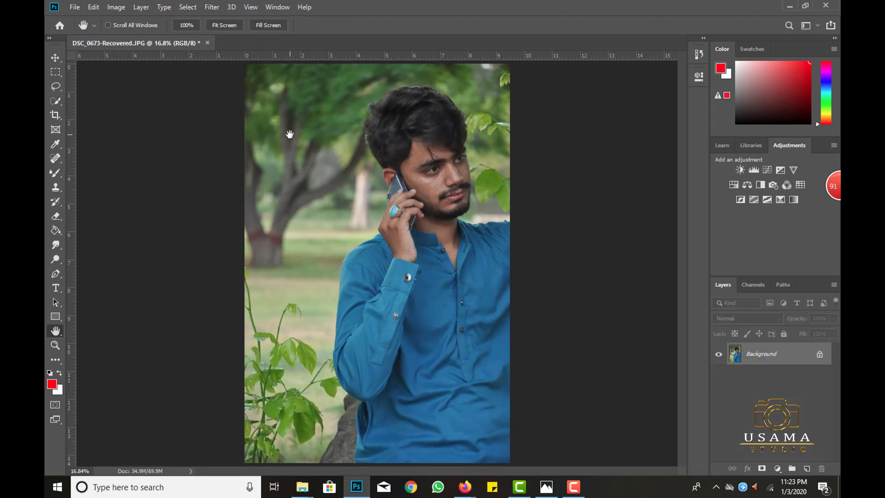
pyautogui.scroll(4, 464, 183)
pyautogui.scroll(2, 464, 183)
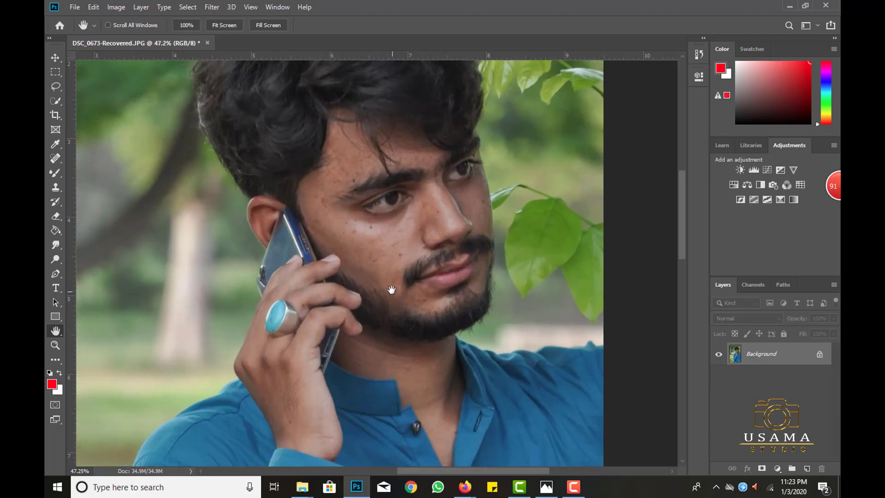
pyautogui.hotkey('ctrl', 'j')
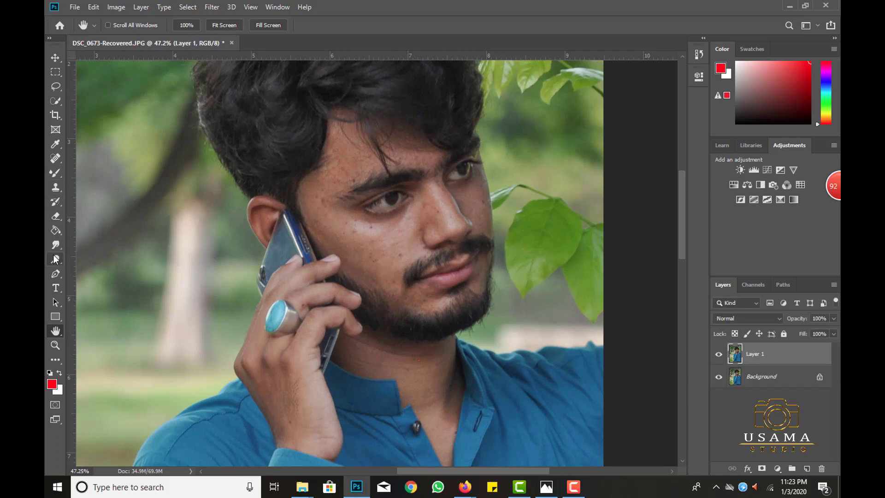
# Step: Dodge the face, jaw, neck, moustache area and ear, resizing the brush for each area
pyautogui.press('o')
pyautogui.press('[')
pyautogui.press('[')
pyautogui.press('[')
pyautogui.press('[')
pyautogui.press('[')
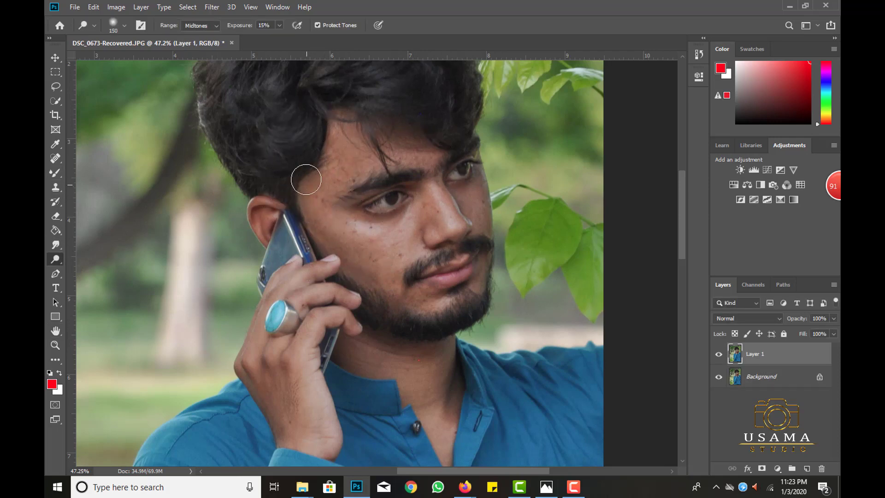
pyautogui.press('[')
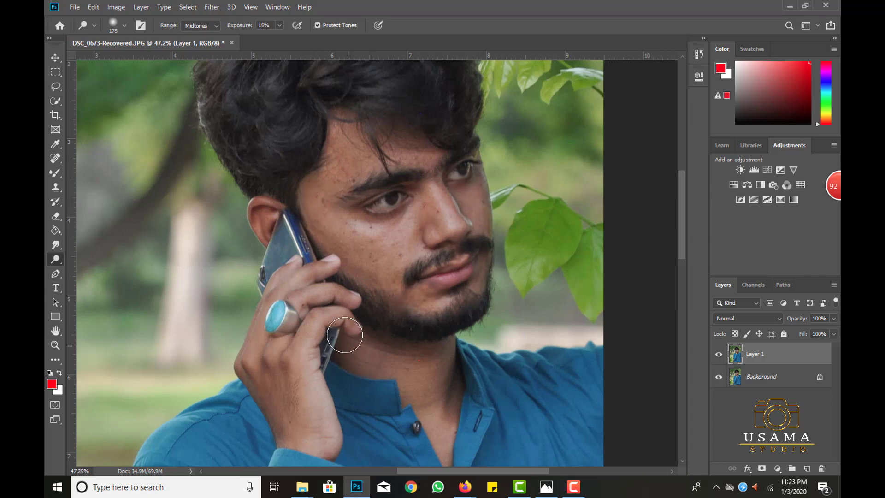
pyautogui.press(']')
pyautogui.press(']')
pyautogui.press('[')
pyautogui.press('[')
pyautogui.press('[')
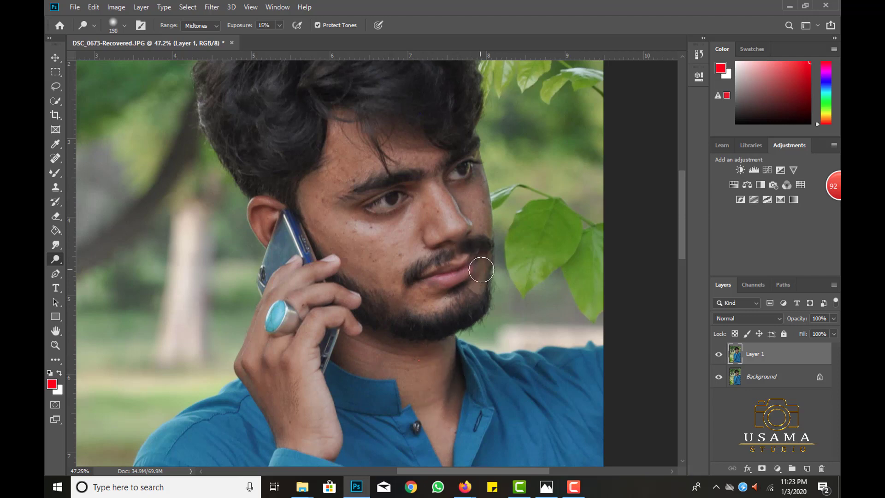
pyautogui.press('[')
pyautogui.press('[')
pyautogui.press(']')
pyautogui.press(']')
pyautogui.press(']')
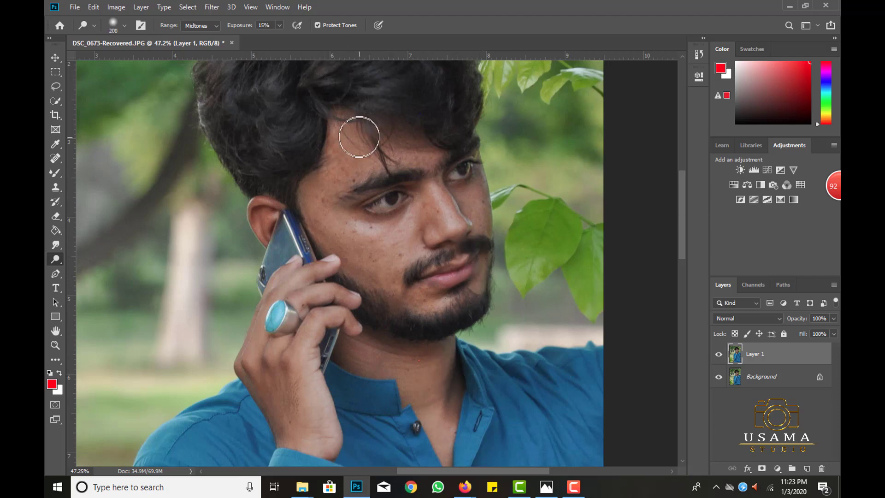
pyautogui.press(']')
pyautogui.press(']')
pyautogui.press('[')
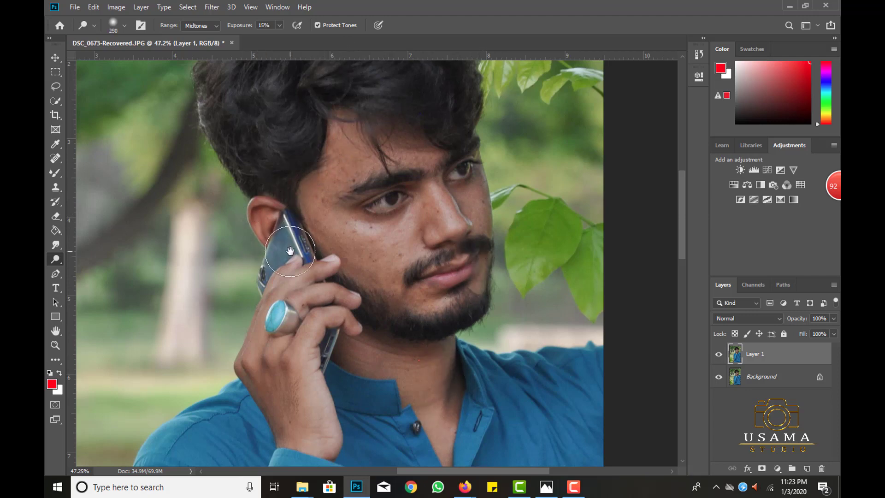
# Step: Fit the photo on screen and toggle Layer 1 visibility to compare the lightened skin
pyautogui.moveTo(294, 358); pyautogui.dragTo(283, 155)
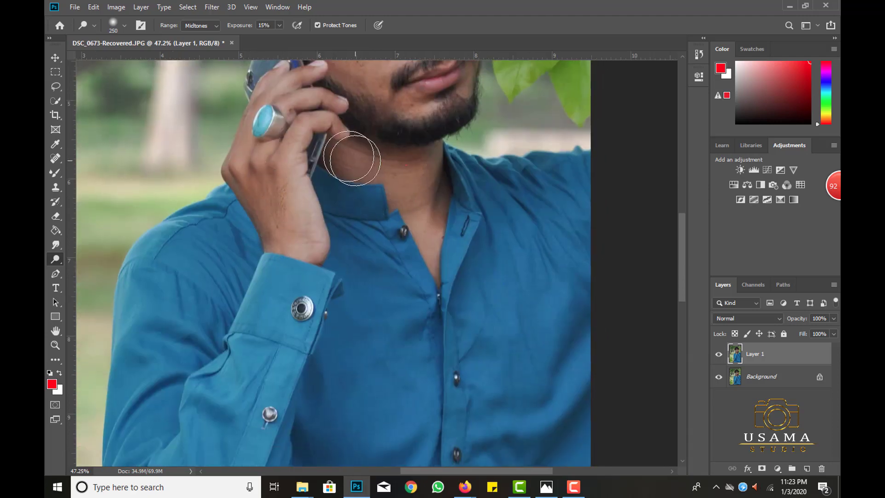
pyautogui.doubleClick(54, 333)
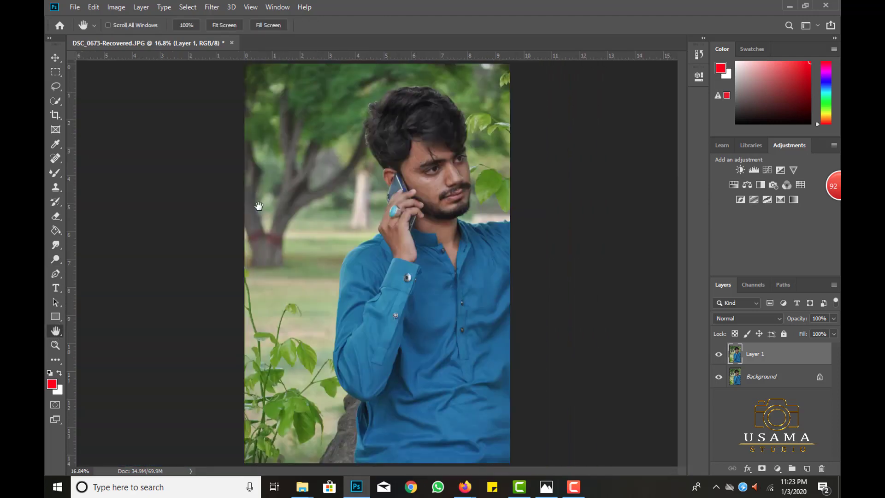
pyautogui.click(718, 354)
pyautogui.click(719, 354)
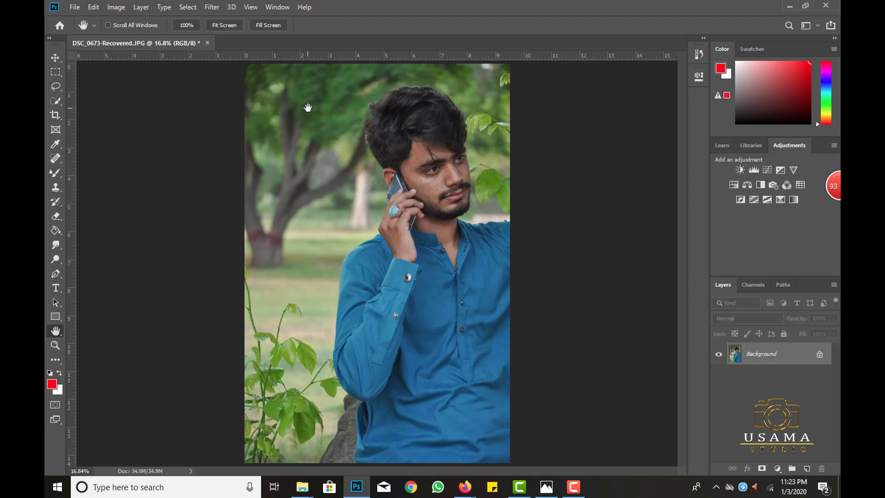
# Step: On a new duplicate layer, smooth the cheek and nose skin with the Mixer Brush
pyautogui.hotkey('ctrl', 'j')
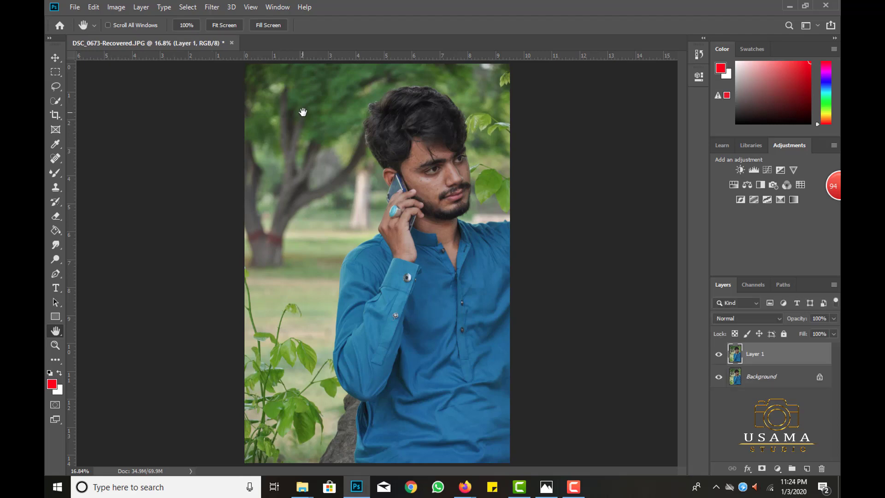
pyautogui.press('b')
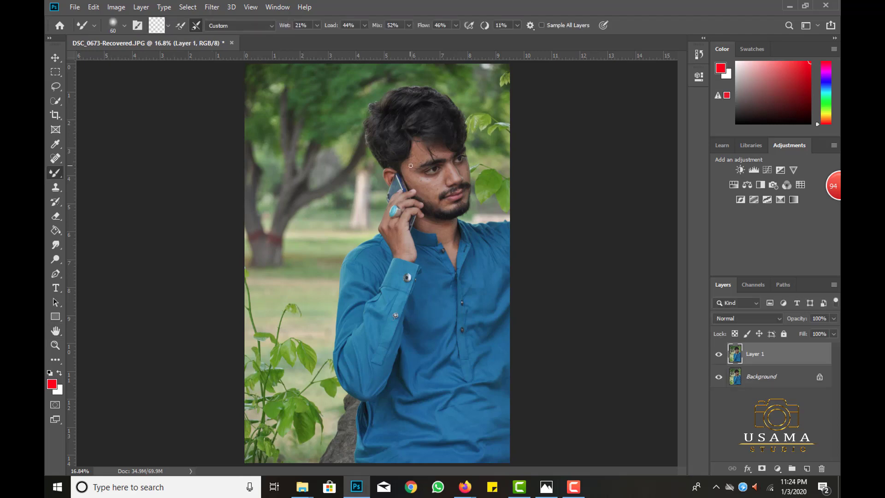
pyautogui.scroll(5, 445, 176)
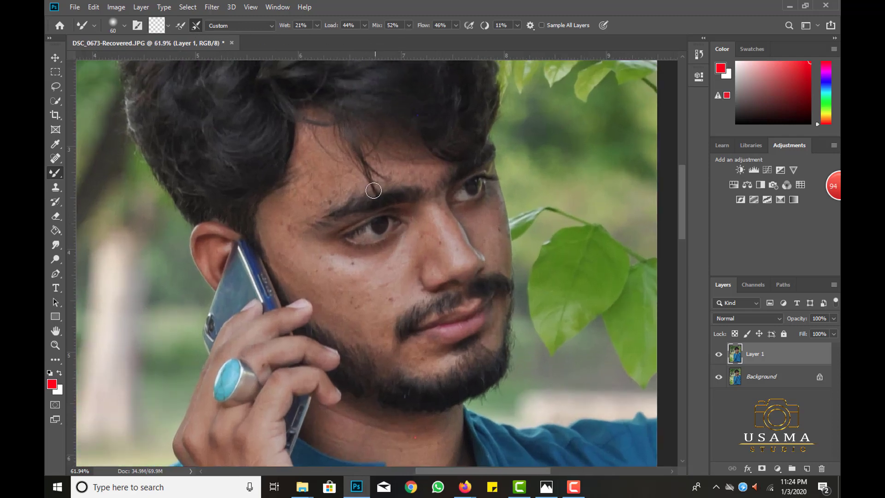
pyautogui.press(']')
pyautogui.press(']')
pyautogui.press(']')
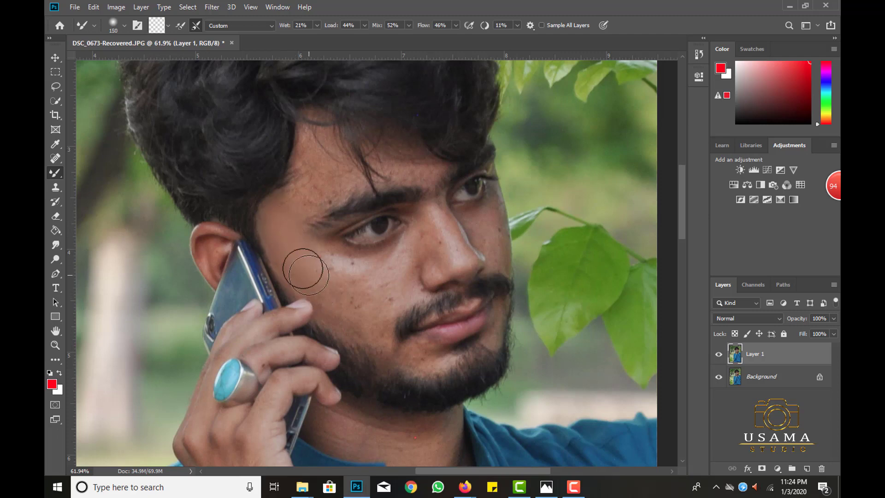
pyautogui.moveTo(305, 274)
pyautogui.mouseDown()
pyautogui.moveTo(366, 270)
pyautogui.moveTo(357, 278)
pyautogui.moveTo(408, 251)
pyautogui.mouseUp()
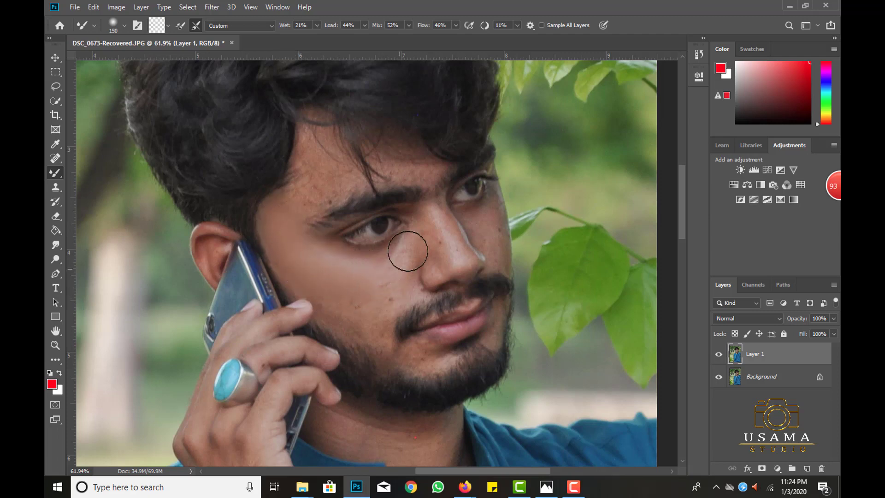
pyautogui.press('[')
pyautogui.press('[')
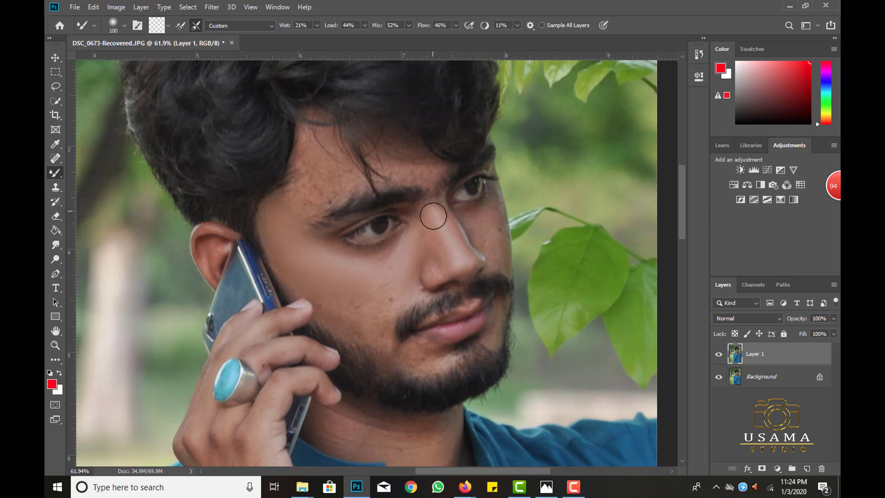
pyautogui.press('[')
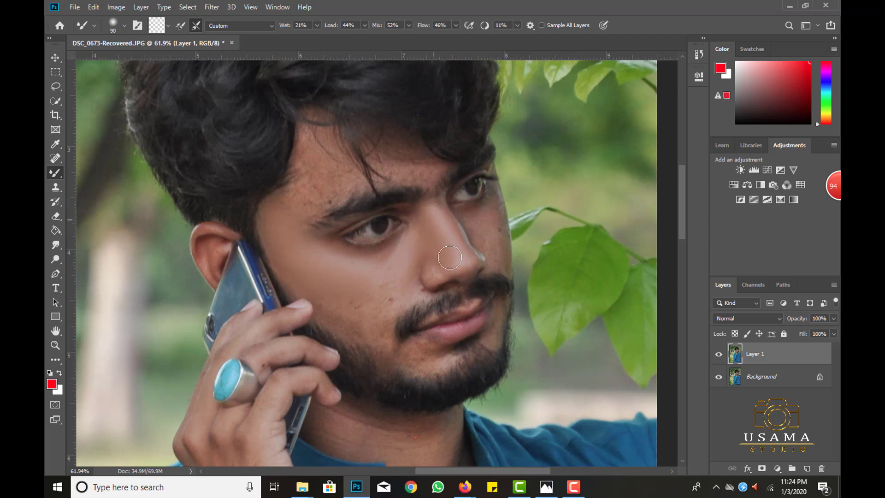
pyautogui.moveTo(449, 257)
pyautogui.mouseDown()
pyautogui.moveTo(438, 230)
pyautogui.moveTo(415, 227)
pyautogui.mouseUp()
# Step: Smooth the chin beard, moustache corner, temple and forehead, resizing the brush as needed
pyautogui.press(']')
pyautogui.press(']')
pyautogui.press(']')
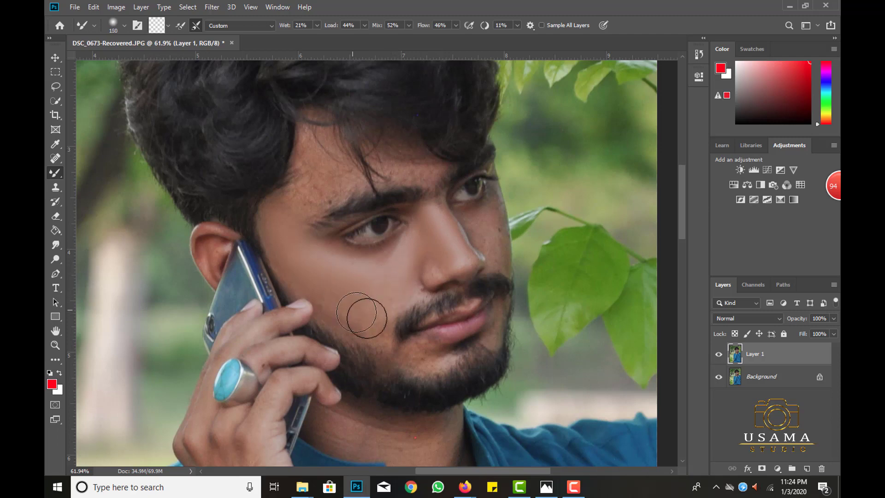
pyautogui.press('[')
pyautogui.press('[')
pyautogui.press('[')
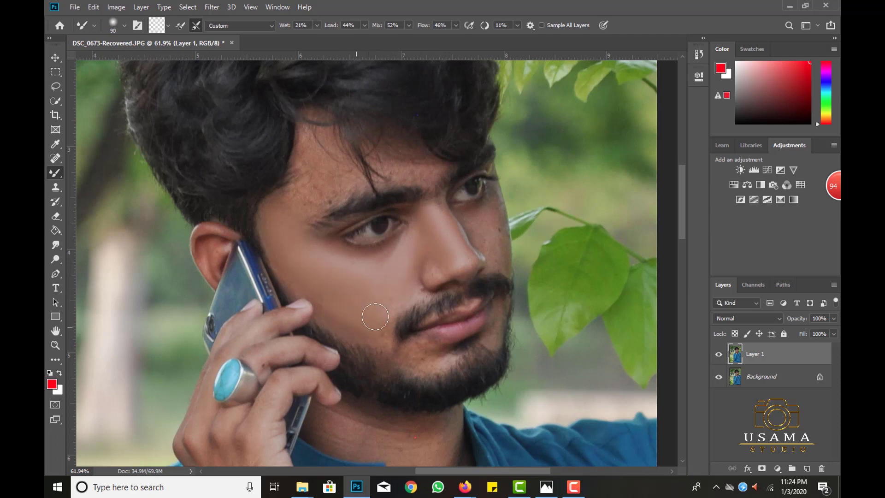
pyautogui.press(']')
pyautogui.press(']')
pyautogui.press('[')
pyautogui.press('[')
pyautogui.moveTo(406, 353); pyautogui.dragTo(436, 362)
pyautogui.press('[')
pyautogui.press('[')
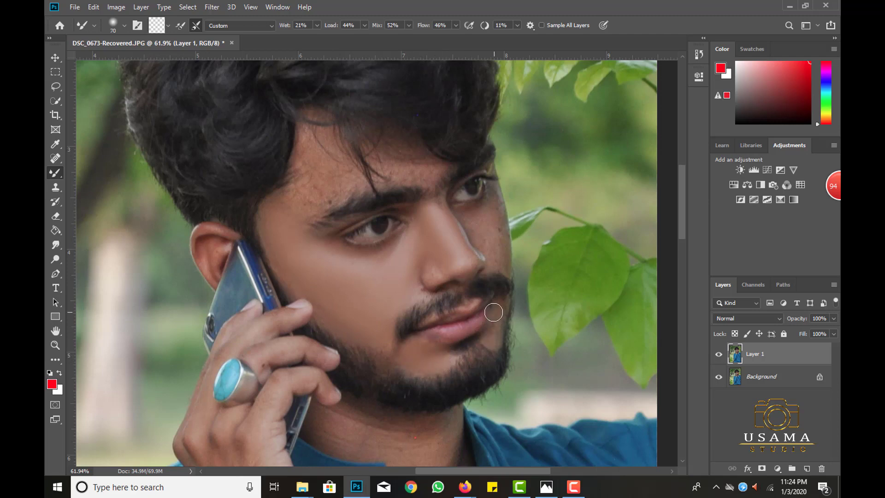
pyautogui.moveTo(493, 312); pyautogui.dragTo(491, 334)
pyautogui.press(']')
pyautogui.press('[')
pyautogui.press(']')
pyautogui.press('[')
pyautogui.press('[')
pyautogui.press(']')
pyautogui.press(']')
pyautogui.press(']')
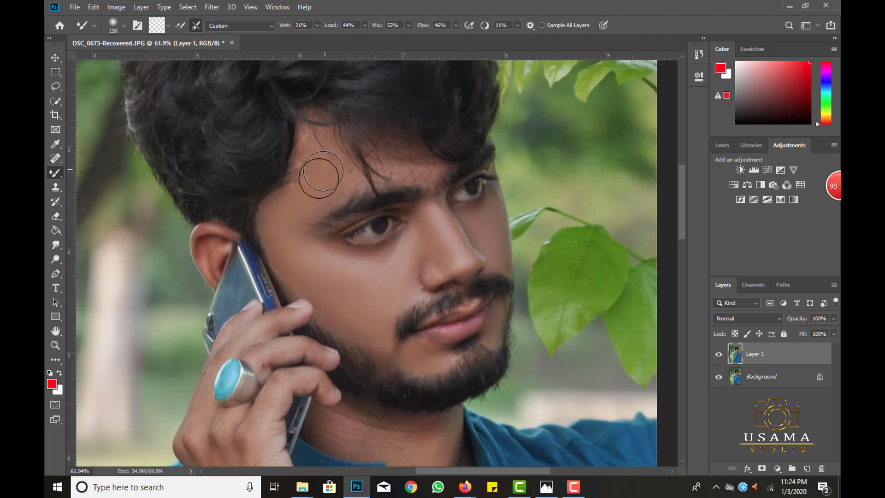
pyautogui.press(']')
pyautogui.press('[')
pyautogui.press('[')
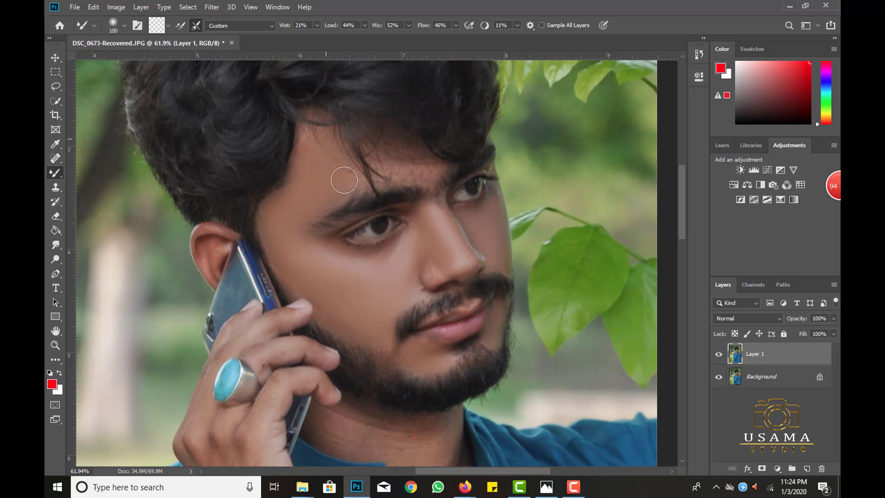
pyautogui.press('[')
pyautogui.press('[')
# Step: Bring the neck into view and smooth the skin under the jaw
pyautogui.moveTo(375, 265); pyautogui.dragTo(364, 221)
pyautogui.scroll(1, 369, 316)
pyautogui.moveTo(368, 306); pyautogui.dragTo(350, 239)
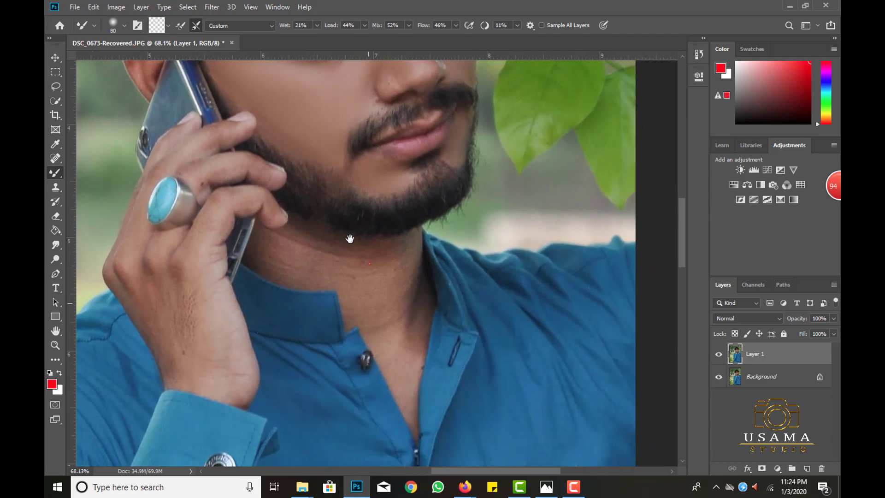
pyautogui.press(']')
pyautogui.press(']')
pyautogui.press(']')
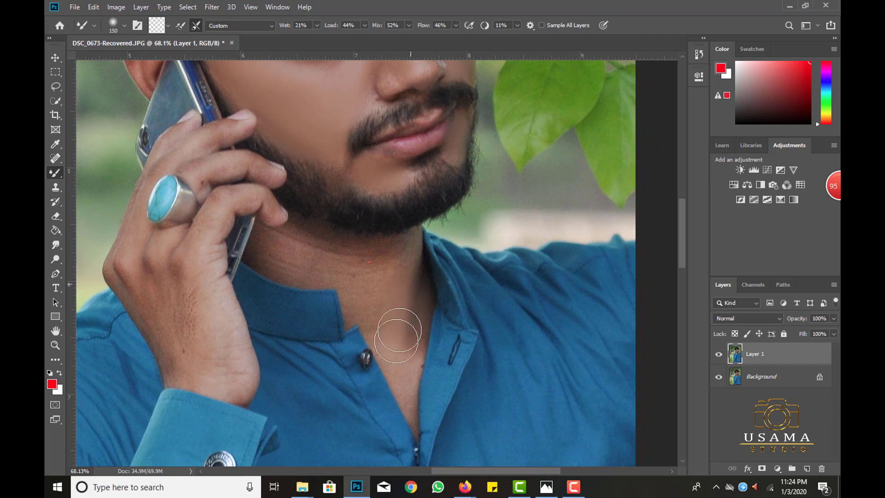
pyautogui.press(']')
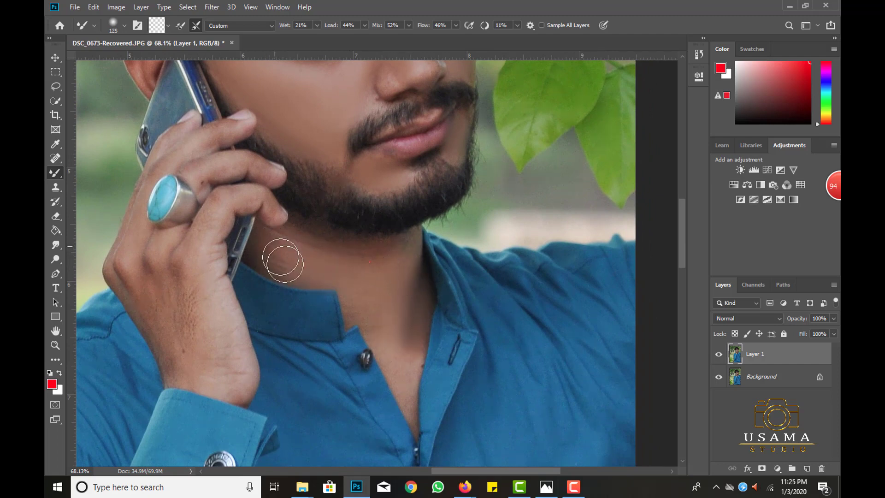
pyautogui.moveTo(377, 270); pyautogui.dragTo(351, 261)
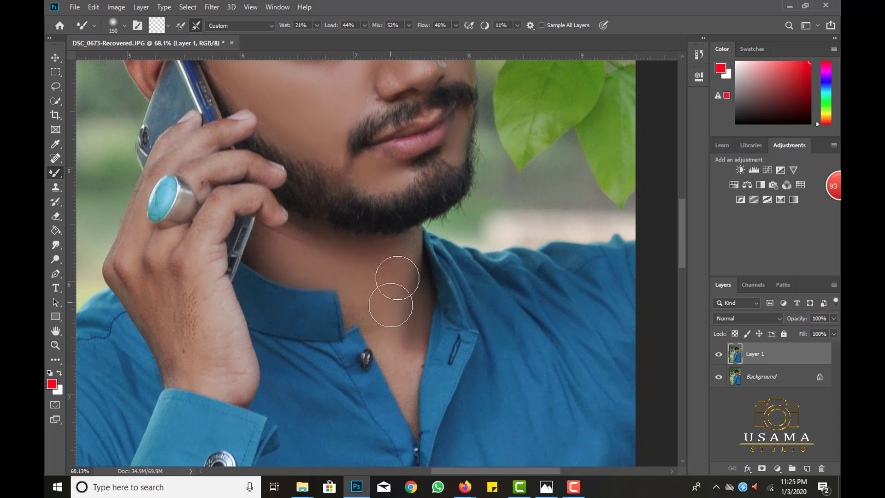
pyautogui.press('[')
pyautogui.press('[')
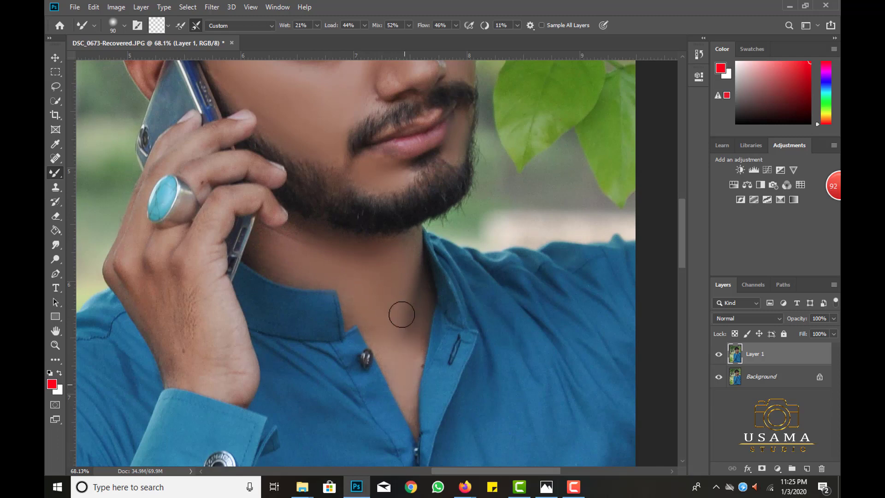
# Step: Smooth the hand and finger, fit the photo, and merge the retouch layer into the Background
pyautogui.moveTo(200, 294)
pyautogui.mouseDown()
pyautogui.moveTo(275, 243)
pyautogui.moveTo(243, 243)
pyautogui.moveTo(244, 276)
pyautogui.mouseUp()
pyautogui.press('[')
pyautogui.press(']')
pyautogui.press(']')
pyautogui.press('[')
pyautogui.press('[')
pyautogui.press('[')
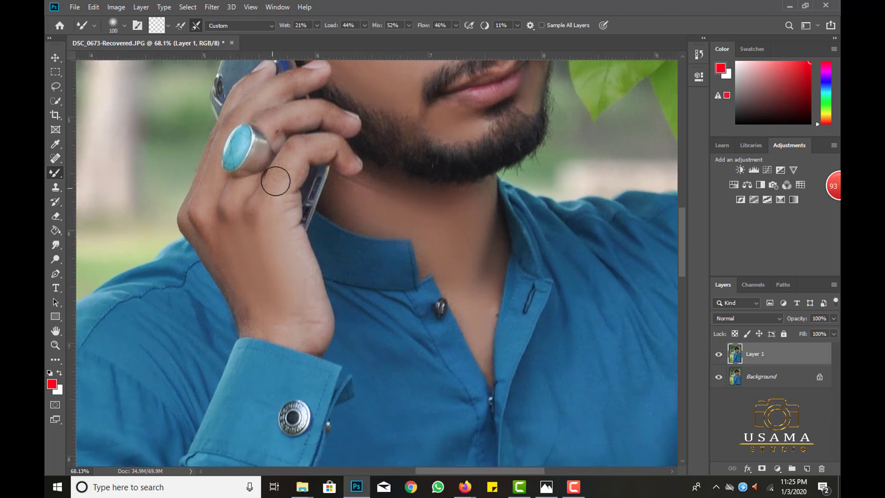
pyautogui.press('[')
pyautogui.press('[')
pyautogui.doubleClick(53, 332)
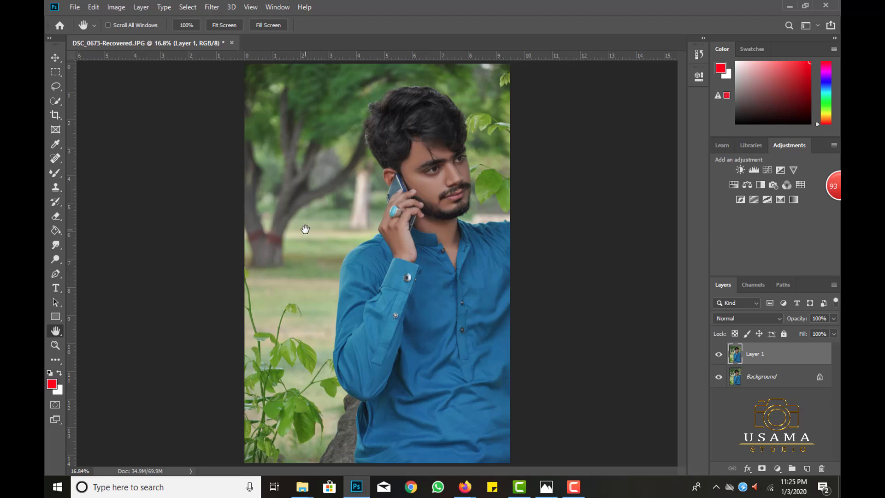
pyautogui.hotkey('ctrl', 'e')
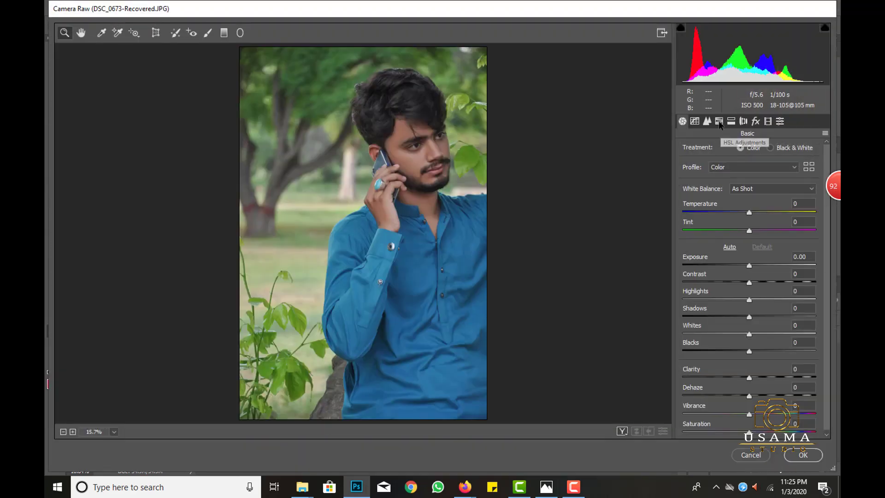
# Step: Set HSL Oranges saturation -13, Oranges luminance +14 and Greens hue -100, then apply
pyautogui.click(718, 121)
pyautogui.click(727, 152)
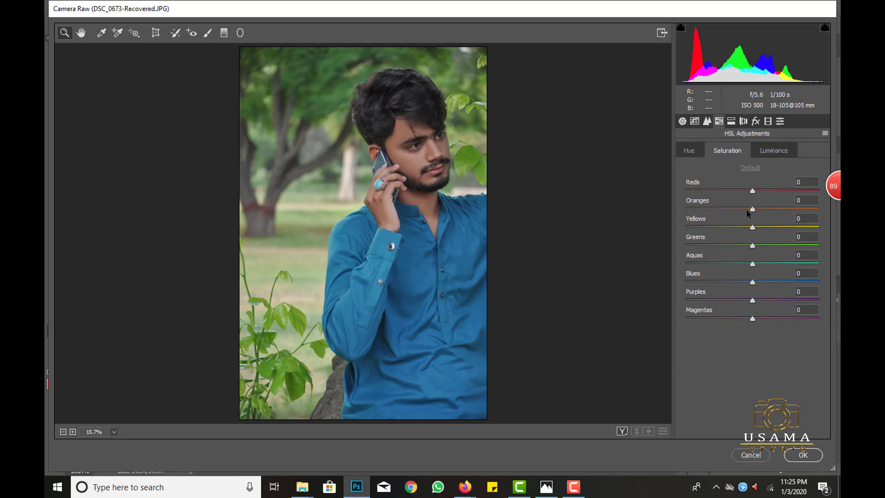
pyautogui.click(741, 209)
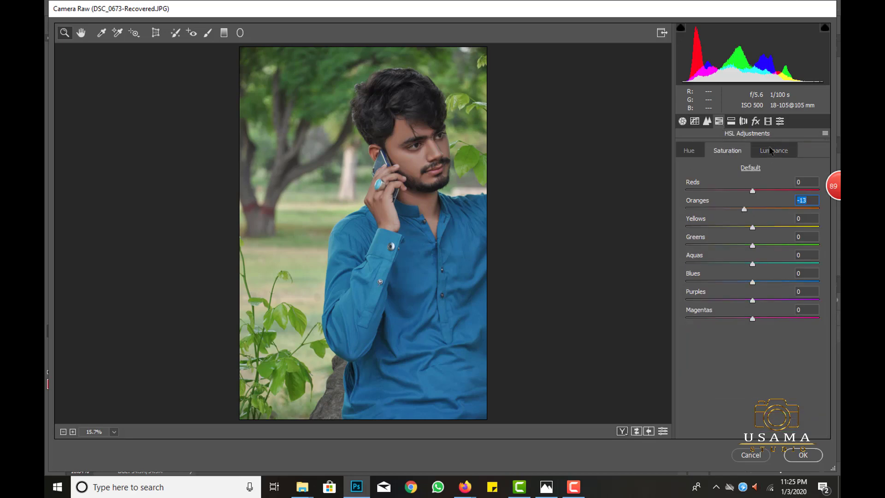
pyautogui.click(770, 151)
pyautogui.click(762, 209)
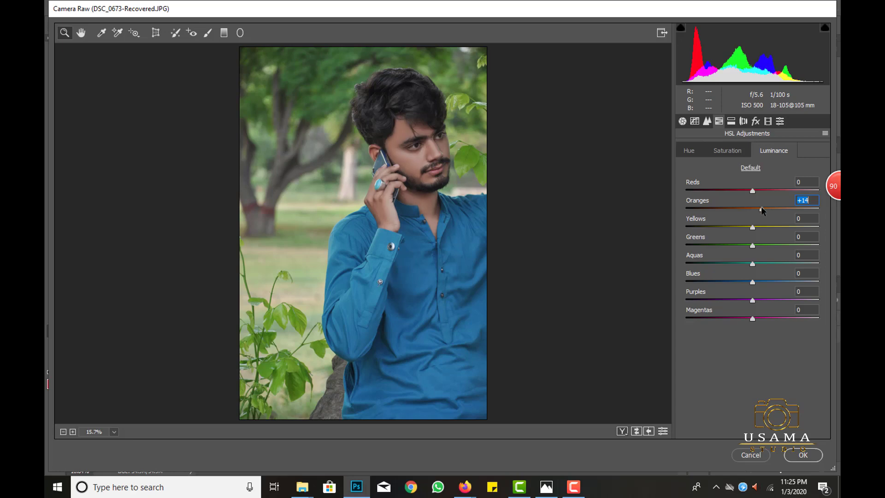
pyautogui.click(694, 150)
pyautogui.click(759, 245)
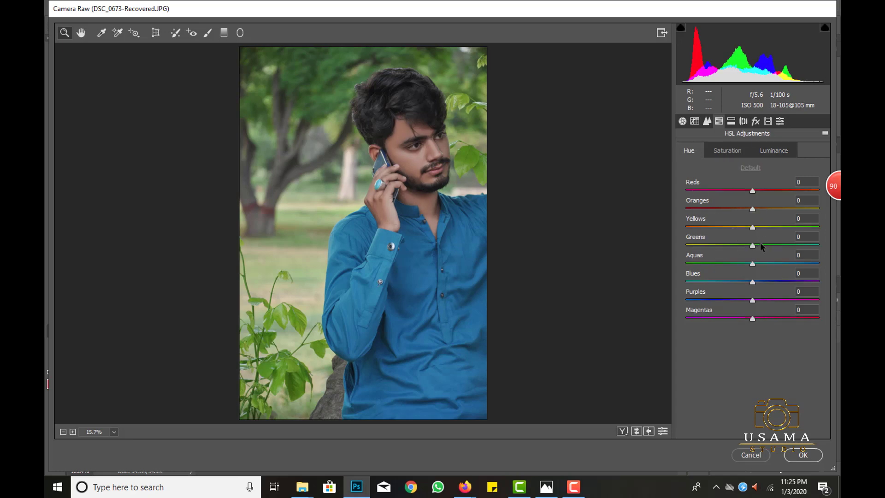
pyautogui.moveTo(730, 244); pyautogui.dragTo(584, 233)
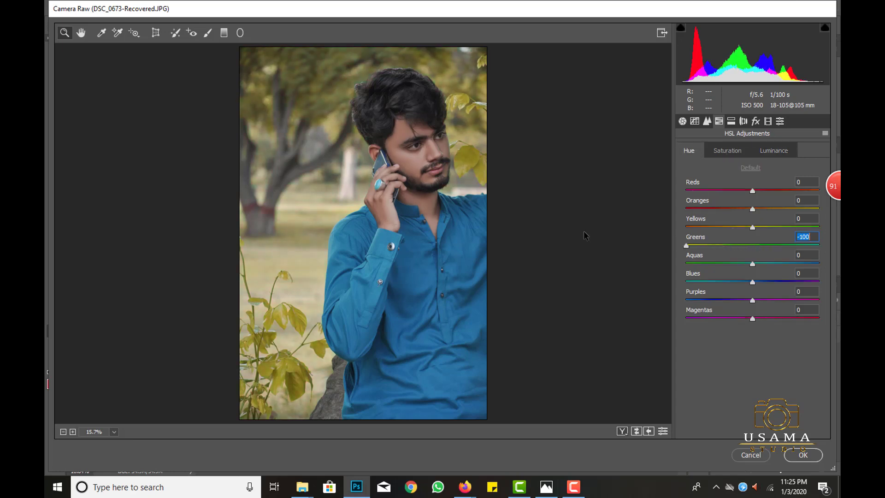
pyautogui.click(802, 456)
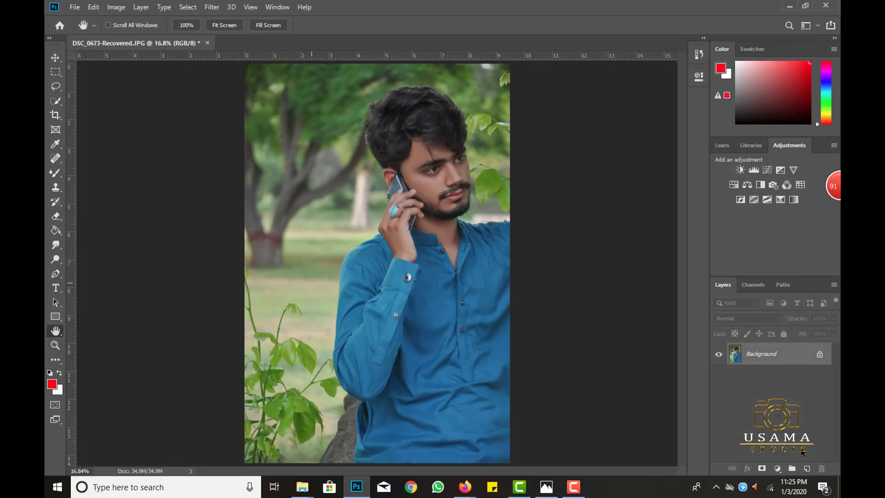
# Step: Add a Selective Color layer setting Yellows Cyan to -100 and slightly raising Magenta
pyautogui.click(781, 199)
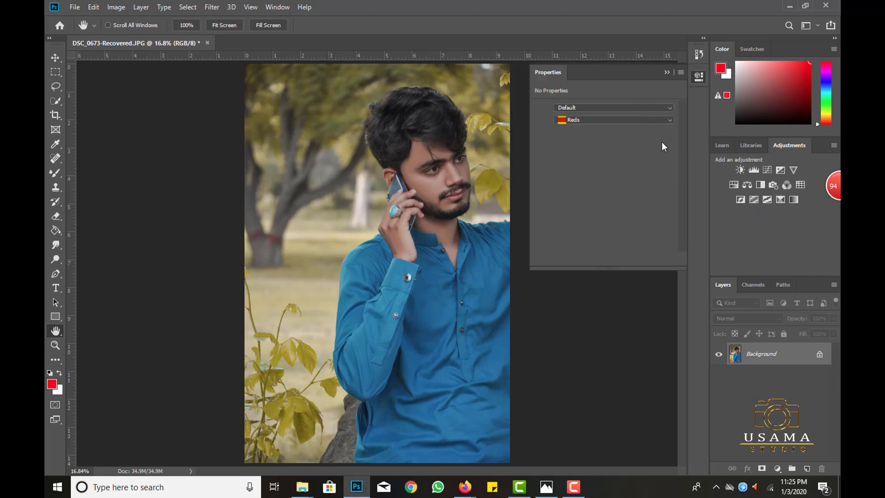
pyautogui.click(584, 120)
pyautogui.moveTo(605, 146); pyautogui.dragTo(508, 141)
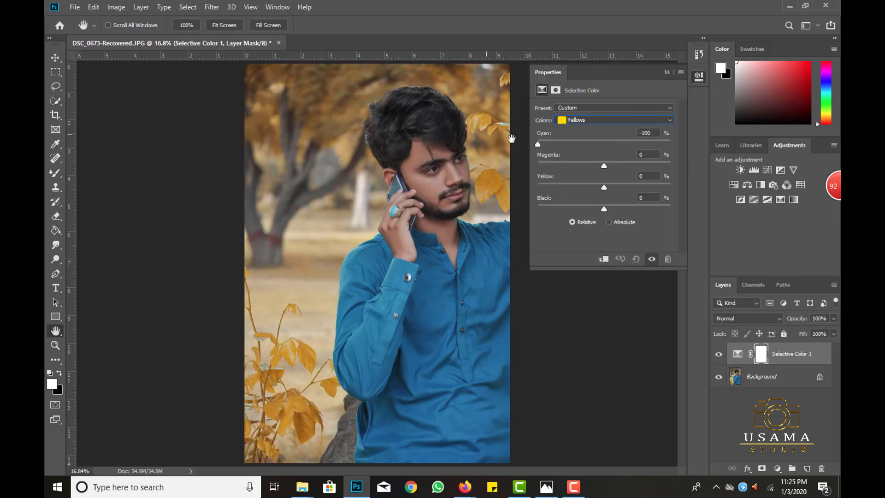
pyautogui.moveTo(608, 165); pyautogui.dragTo(618, 164)
pyautogui.click(594, 121)
pyautogui.click(604, 188)
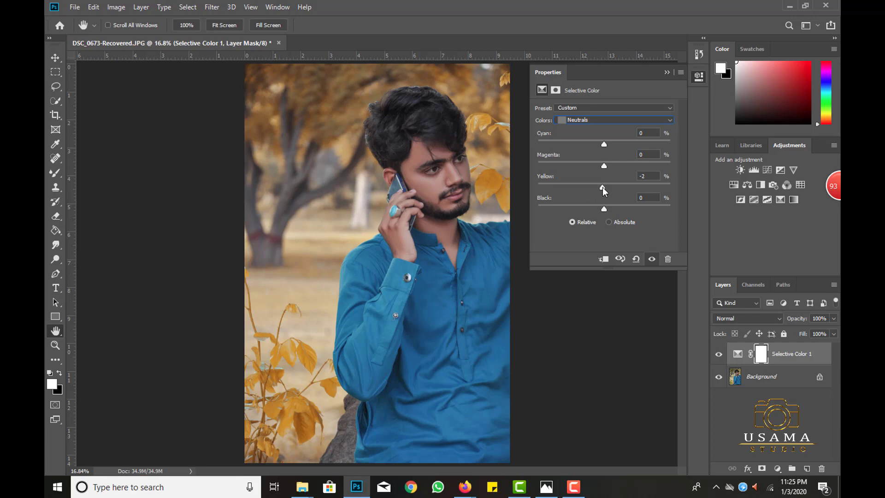
pyautogui.click(607, 120)
pyautogui.click(667, 73)
# Step: Toggle the adjustment's visibility to compare the foliage, then merge it into the Background
pyautogui.click(718, 354)
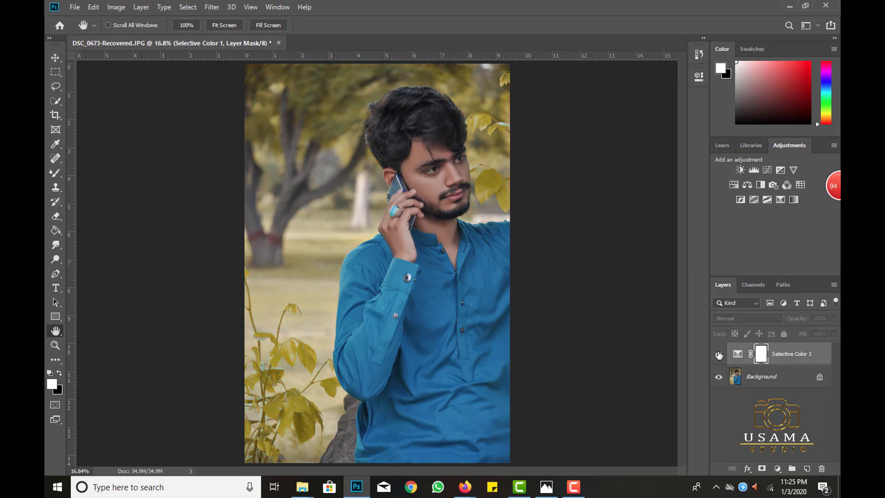
pyautogui.click(718, 354)
pyautogui.click(719, 354)
pyautogui.click(718, 354)
pyautogui.click(718, 354)
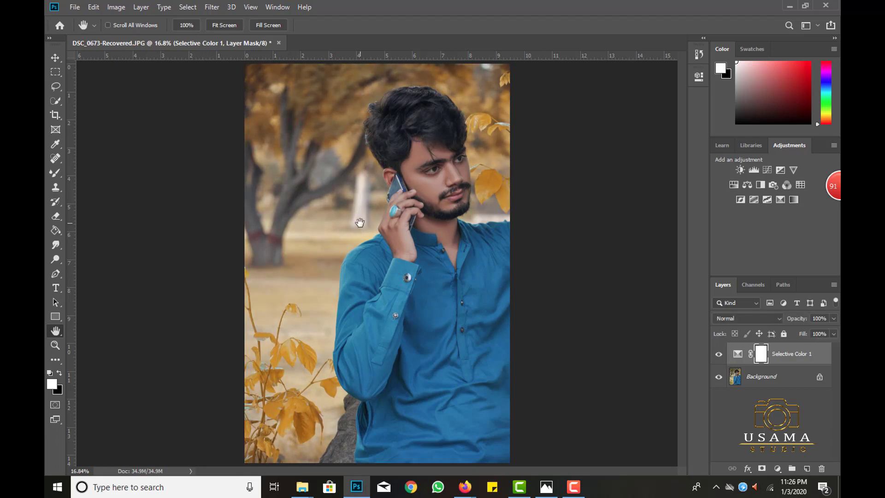
pyautogui.press('Delete')
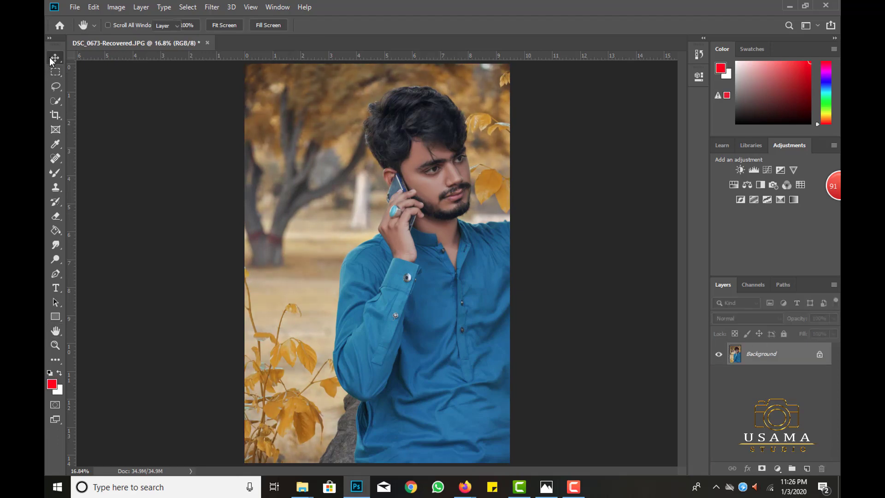
# Step: In Camera Raw, lift shadows slightly and set Green Primary Hue -10 and Blue Primary Hue +8
pyautogui.click(56, 58)
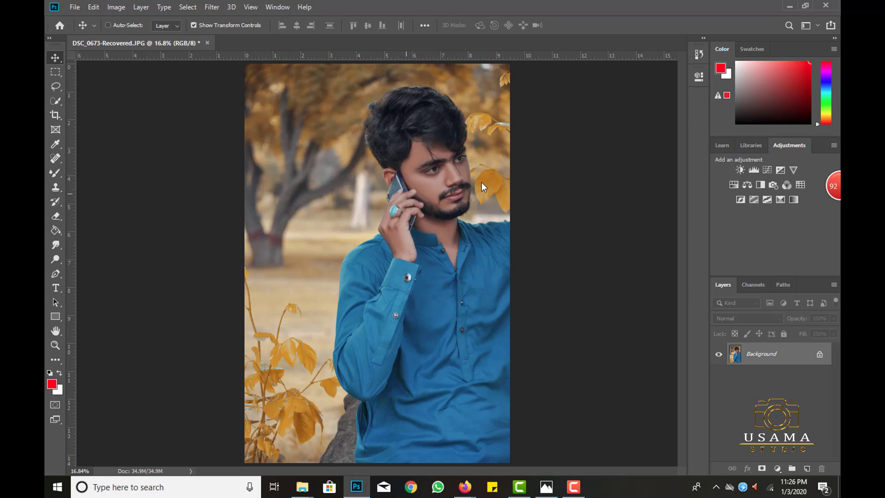
pyautogui.hotkey('ctrl', 'shift', 'a')
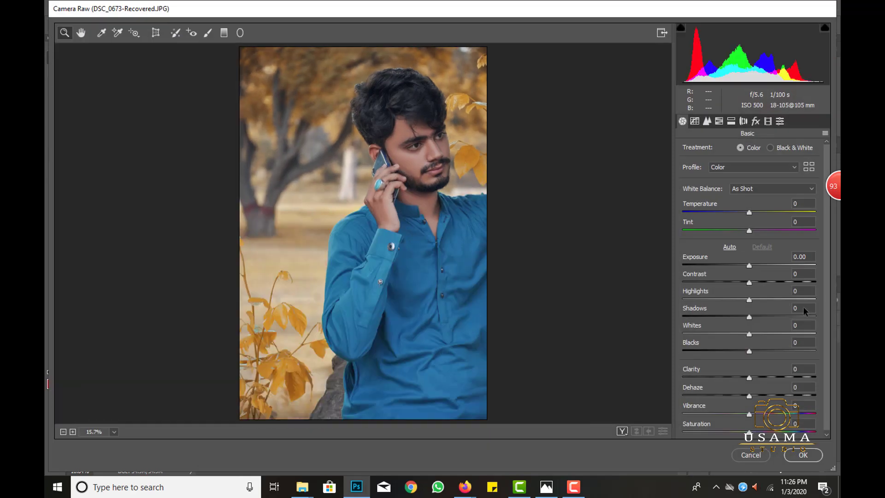
pyautogui.click(756, 317)
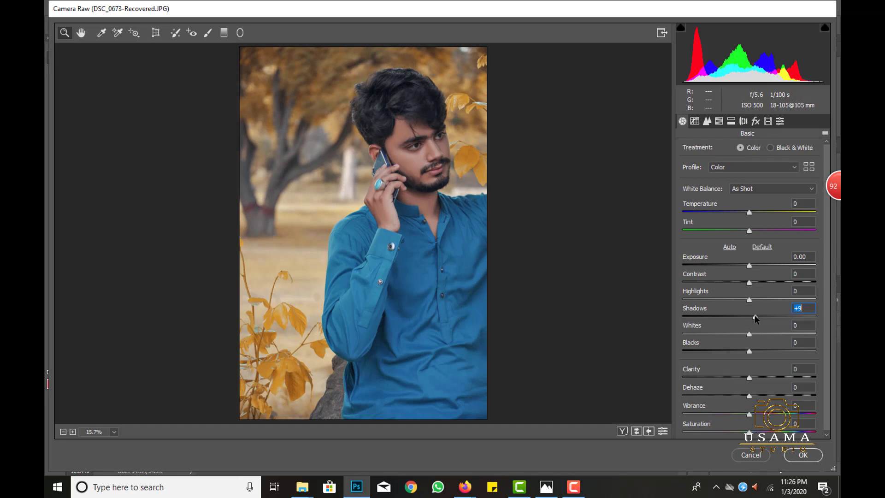
pyautogui.click(768, 121)
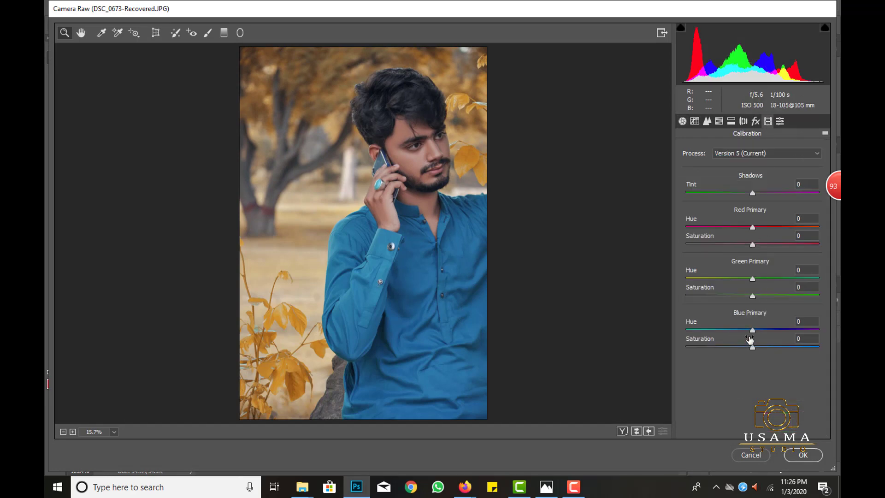
pyautogui.moveTo(754, 330); pyautogui.dragTo(759, 331)
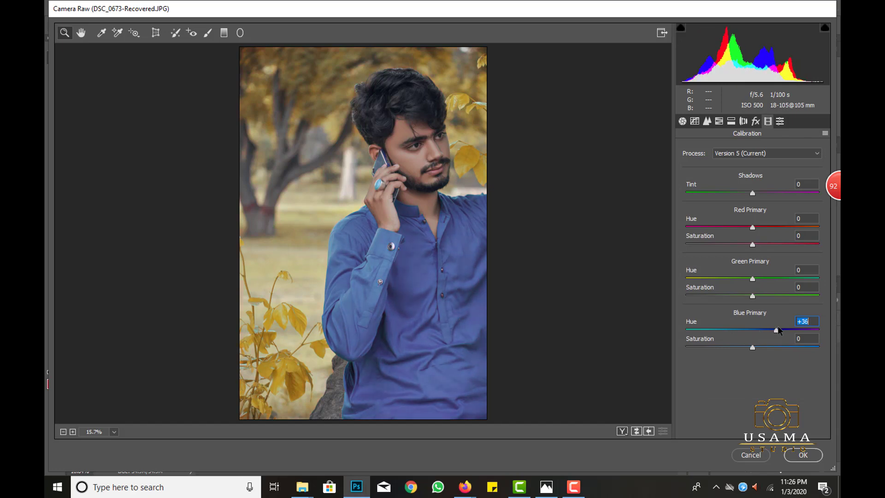
pyautogui.moveTo(752, 278)
pyautogui.mouseDown()
pyautogui.moveTo(773, 278)
pyautogui.moveTo(735, 277)
pyautogui.moveTo(748, 275)
pyautogui.mouseUp()
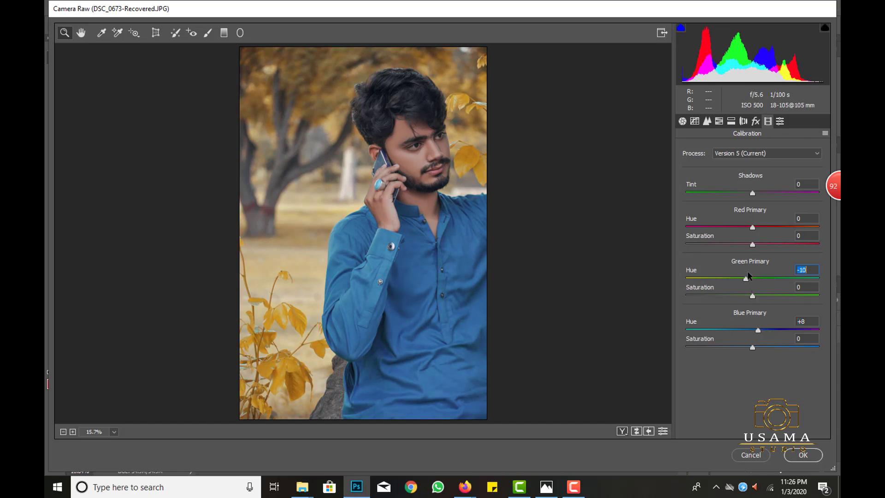
pyautogui.click(797, 456)
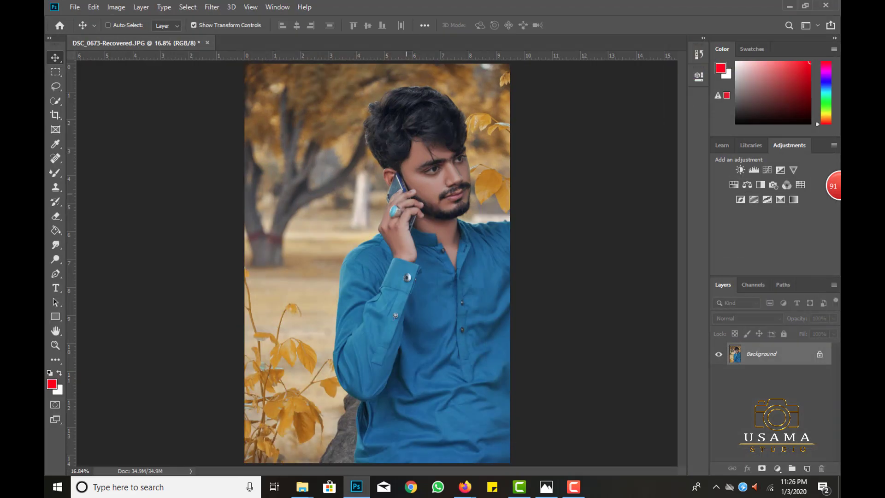
# Step: Reopen Camera Raw and set Split Toning Shadows Saturation to 3, then apply
pyautogui.press('ctrl')
pyautogui.hotkey('ctrl', 'shift', 'a')
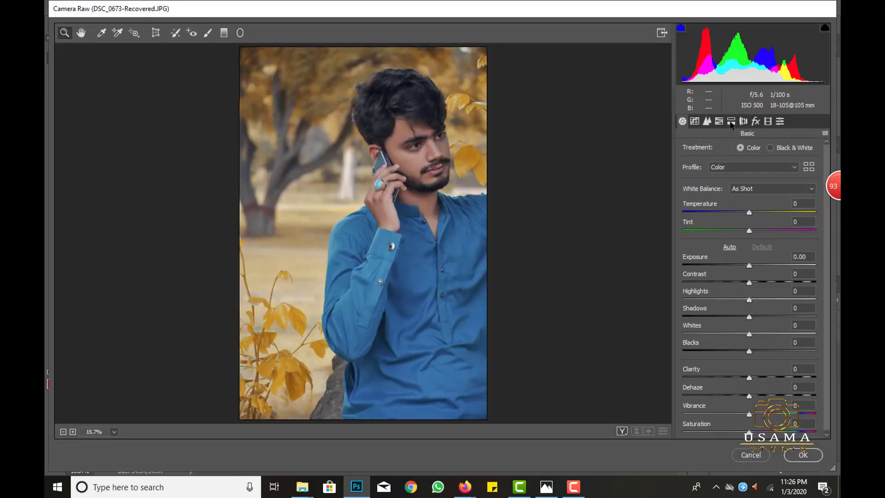
pyautogui.click(731, 121)
pyautogui.moveTo(687, 269); pyautogui.dragTo(691, 270)
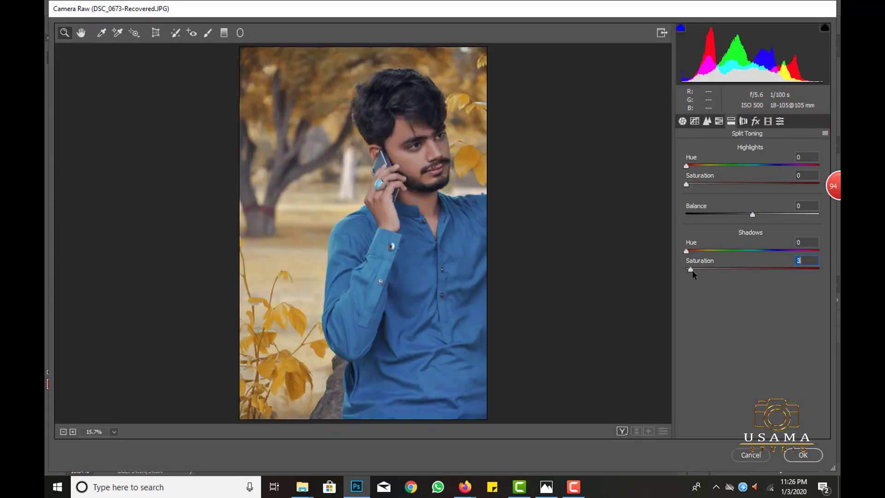
pyautogui.click(796, 456)
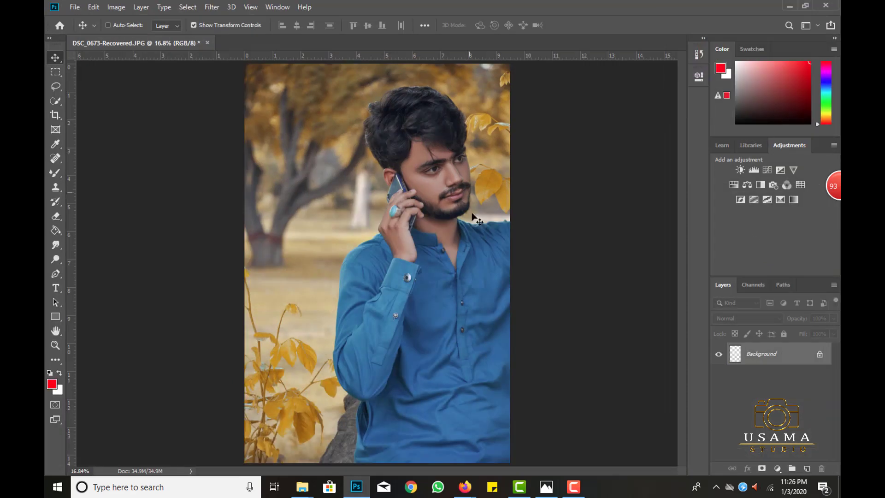
# Step: Add a Levels layer with the white input dragged to 113, then collapse its Properties panel
pyautogui.scroll(5, 454, 156)
pyautogui.scroll(3, 424, 180)
pyautogui.scroll(2, 405, 193)
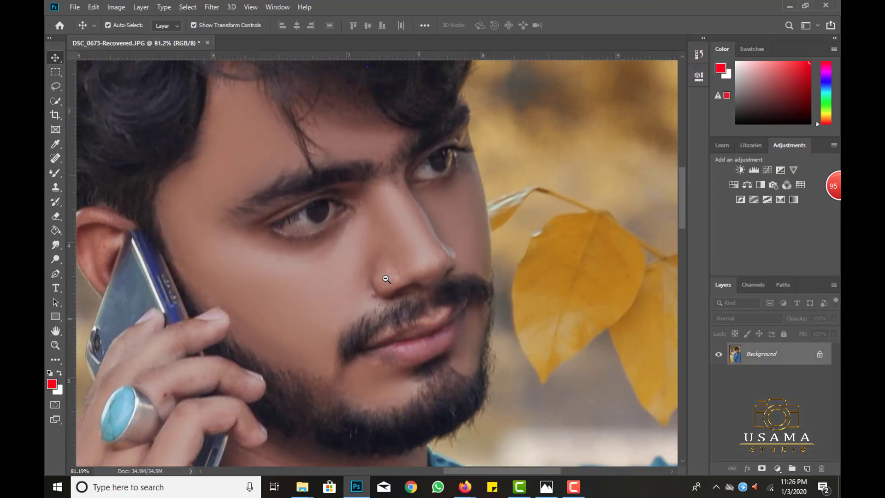
pyautogui.scroll(1, 394, 204)
pyautogui.scroll(1, 306, 301)
pyautogui.scroll(1, 318, 286)
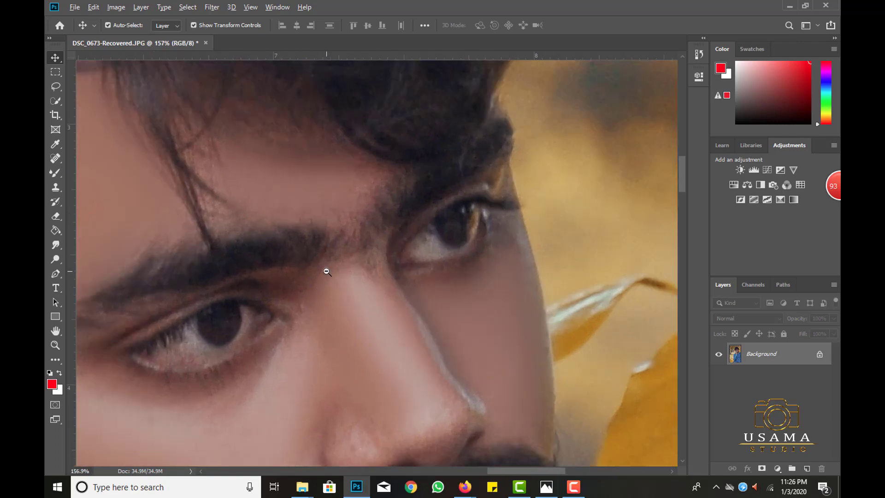
pyautogui.scroll(1, 327, 272)
pyautogui.scroll(1, 340, 253)
pyautogui.scroll(1, 362, 255)
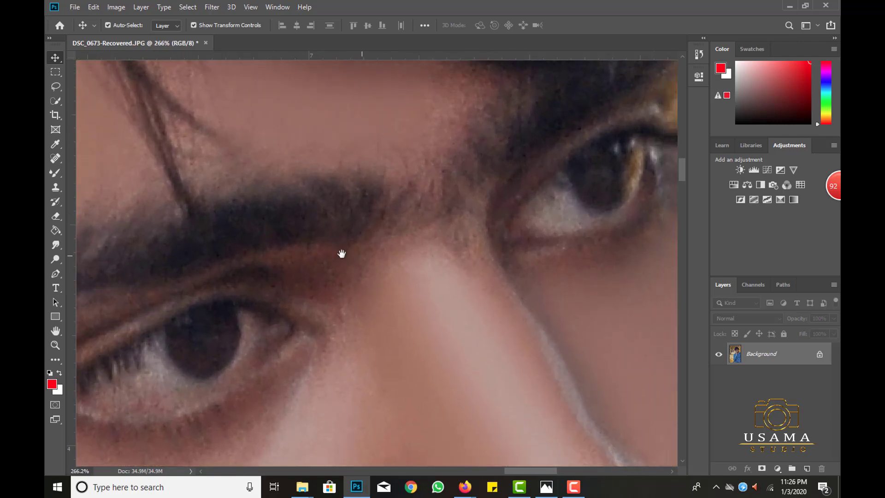
pyautogui.hscroll(1, 341, 254)
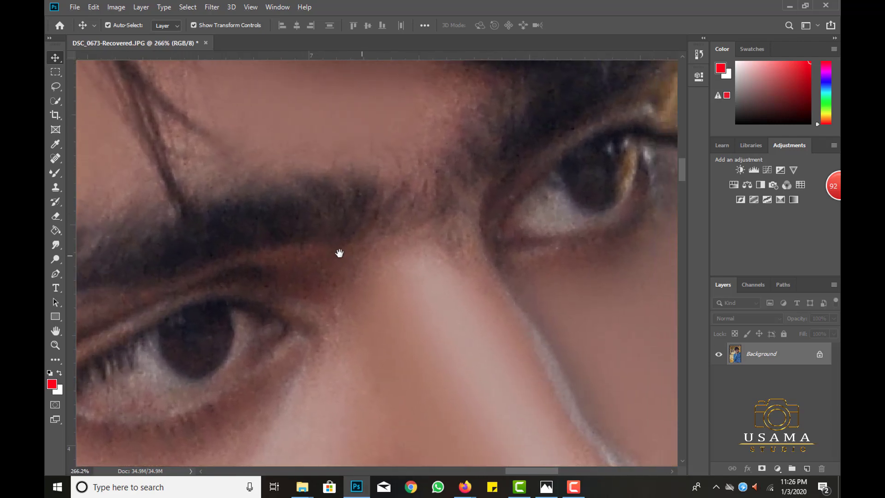
pyautogui.click(753, 169)
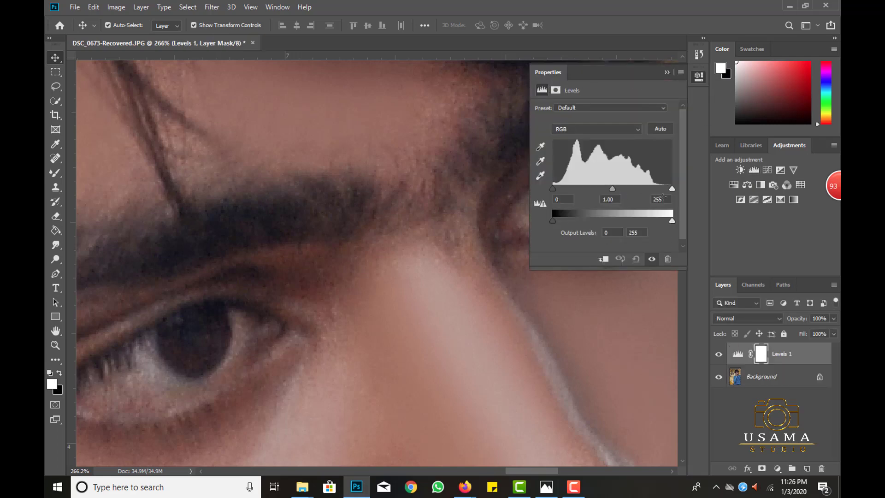
pyautogui.moveTo(672, 188); pyautogui.dragTo(606, 187)
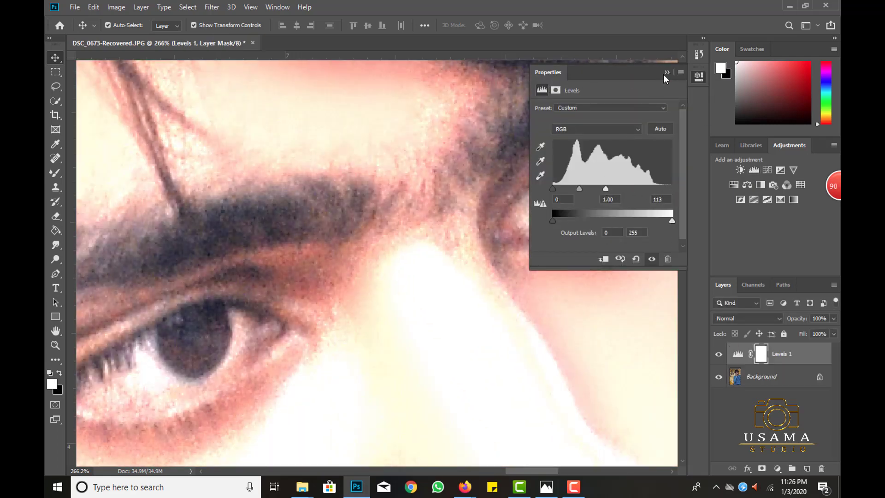
pyautogui.click(667, 73)
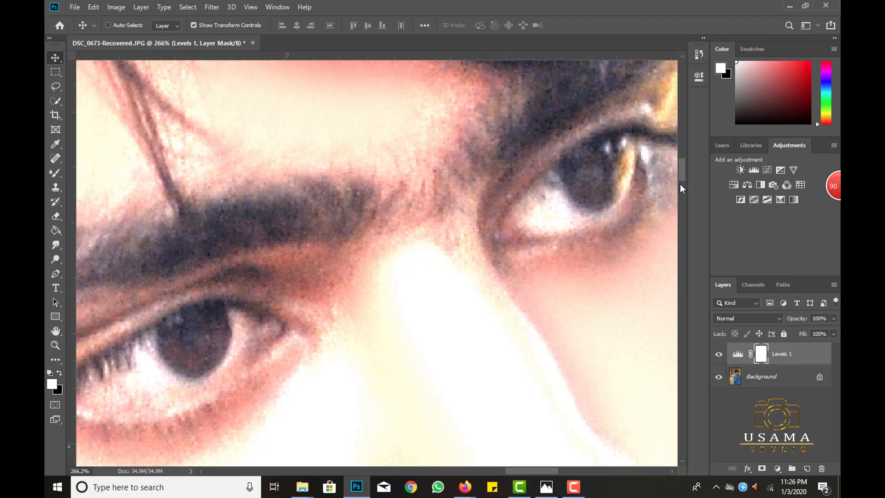
# Step: Invert the Levels mask and set up a tiny white Brush at 100% opacity
pyautogui.hotkey('ctrl', 'i')
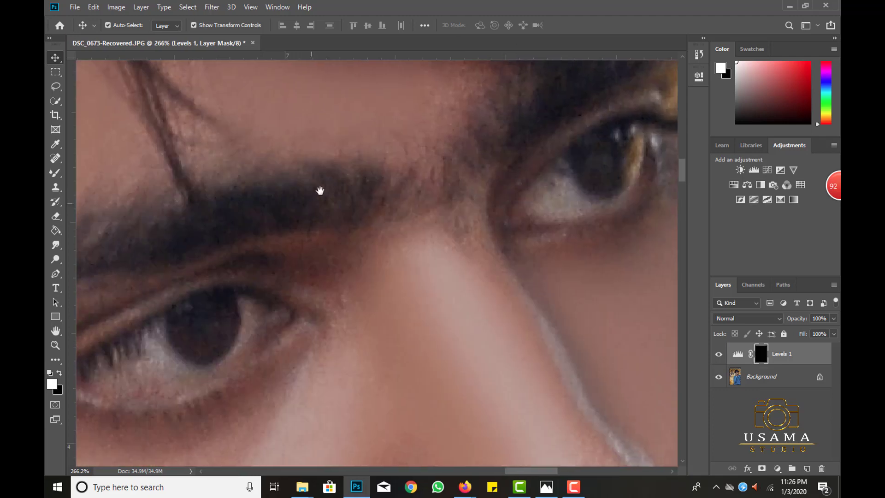
pyautogui.click(55, 172)
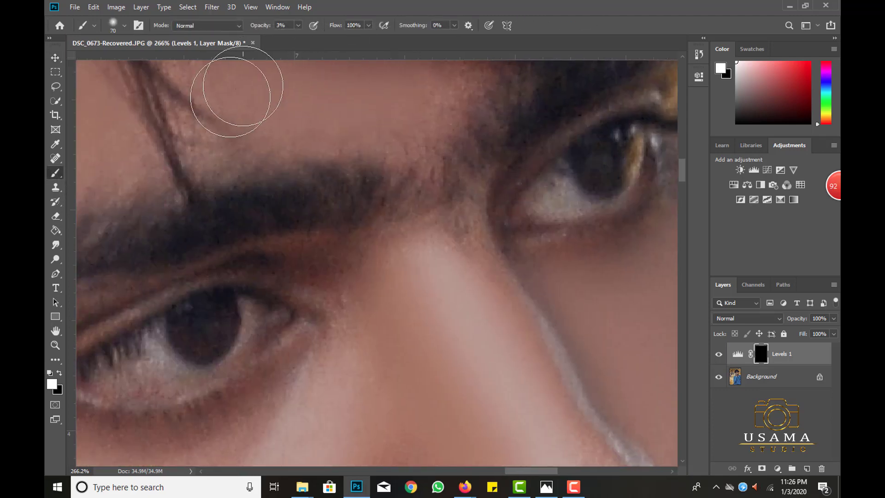
pyautogui.click(740, 78)
pyautogui.moveTo(741, 77); pyautogui.dragTo(726, 60)
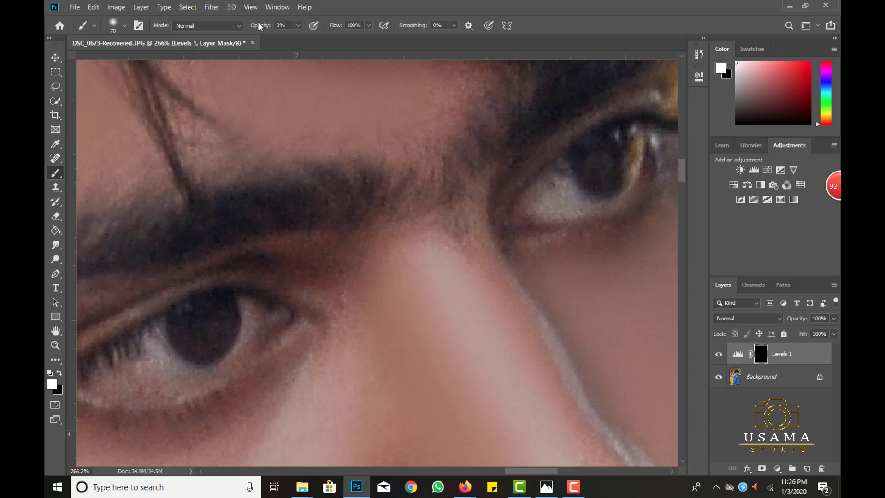
pyautogui.press('0')
pyautogui.press('[')
pyautogui.press('[')
pyautogui.press('[')
pyautogui.press('[')
pyautogui.press('[')
pyautogui.press('[')
# Step: Paint thin bright rims around the edges of the left and right irises
pyautogui.moveTo(227, 295)
pyautogui.mouseDown()
pyautogui.moveTo(219, 340)
pyautogui.moveTo(195, 341)
pyautogui.moveTo(180, 316)
pyautogui.mouseUp()
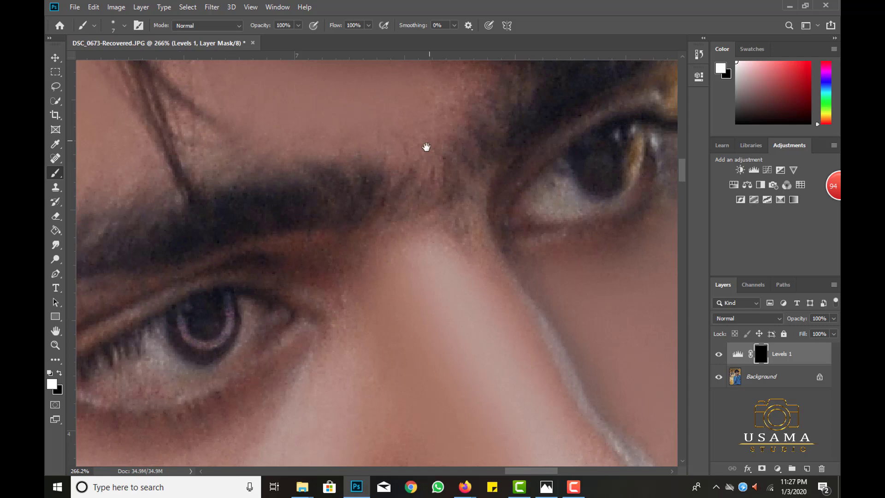
pyautogui.moveTo(426, 147); pyautogui.dragTo(288, 200)
pyautogui.moveTo(445, 215)
pyautogui.mouseDown()
pyautogui.moveTo(461, 244)
pyautogui.moveTo(495, 245)
pyautogui.moveTo(504, 196)
pyautogui.mouseUp()
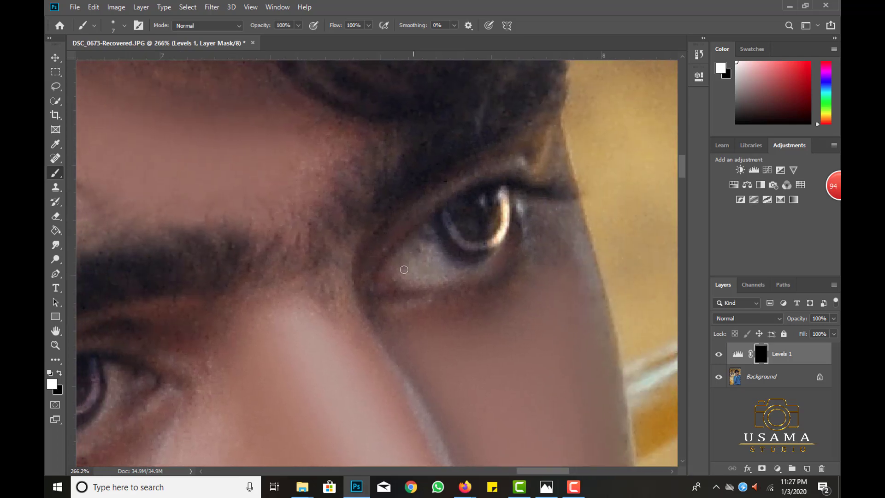
pyautogui.scroll(-3, 390, 273)
pyautogui.scroll(-3, 390, 273)
pyautogui.scroll(-2, 390, 273)
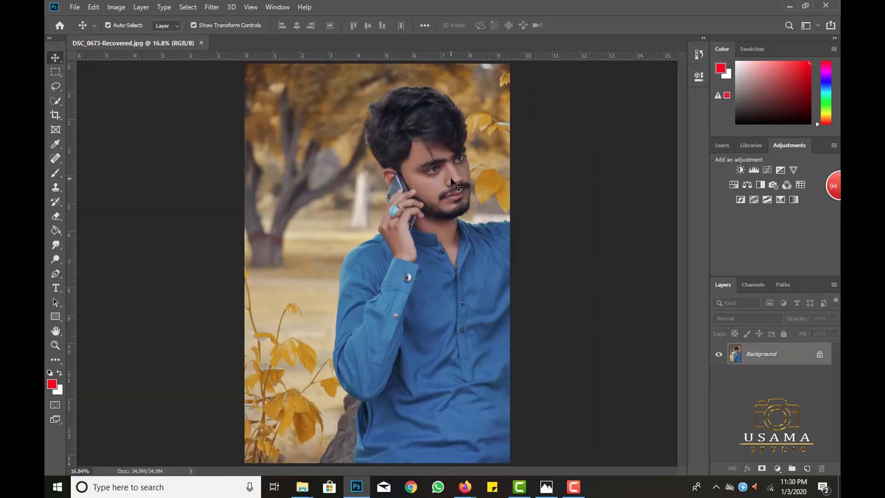
pyautogui.scroll(-1, 451, 177)
pyautogui.scroll(3, 451, 178)
pyautogui.scroll(3, 451, 177)
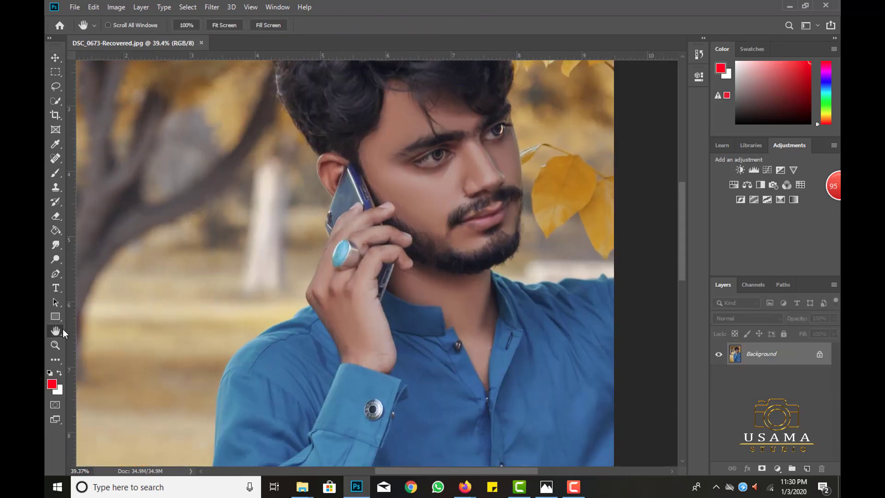
pyautogui.doubleClick(56, 331)
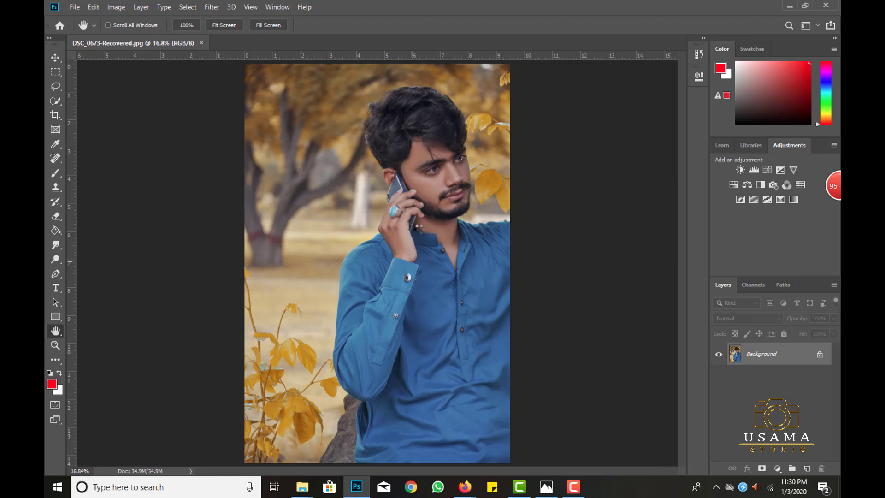
pyautogui.hotkey('ctrl', 'shift', 'a')
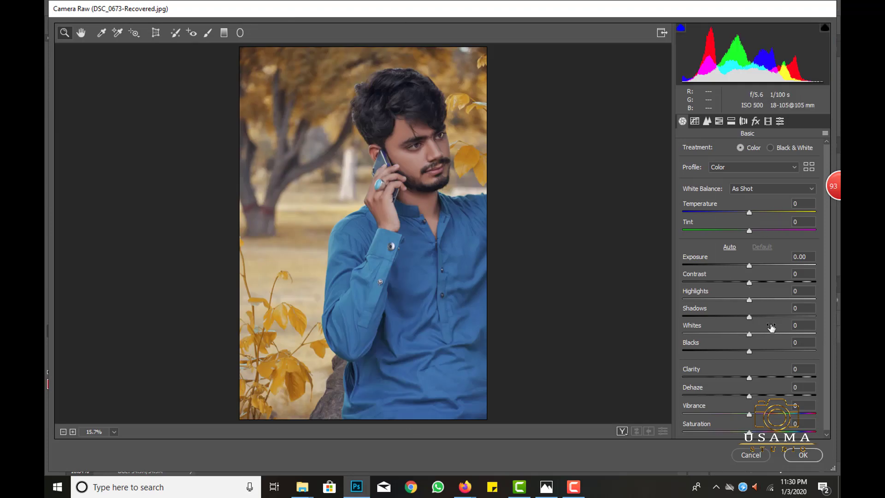
# Step: In Camera Raw, boost vibrance, shift the blue shirt toward teal and slightly desaturate oranges
pyautogui.moveTo(749, 414); pyautogui.dragTo(754, 414)
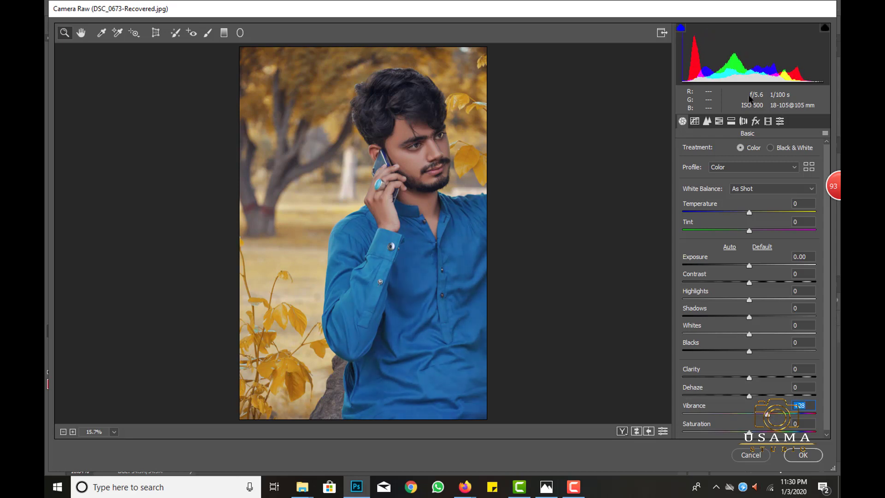
pyautogui.click(719, 121)
pyautogui.click(722, 152)
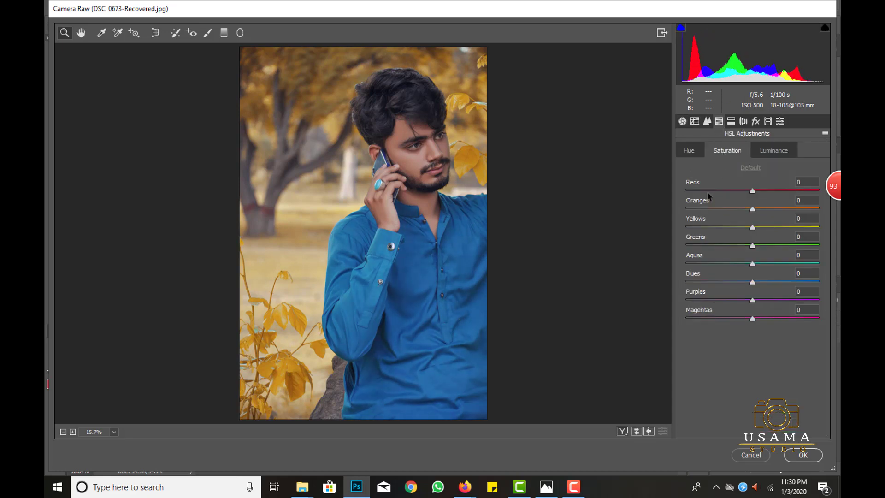
pyautogui.click(690, 151)
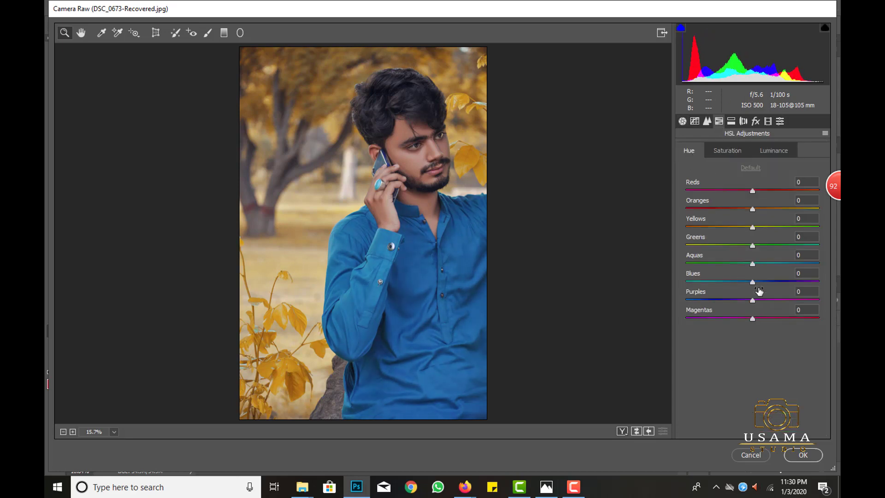
pyautogui.moveTo(752, 281); pyautogui.dragTo(740, 281)
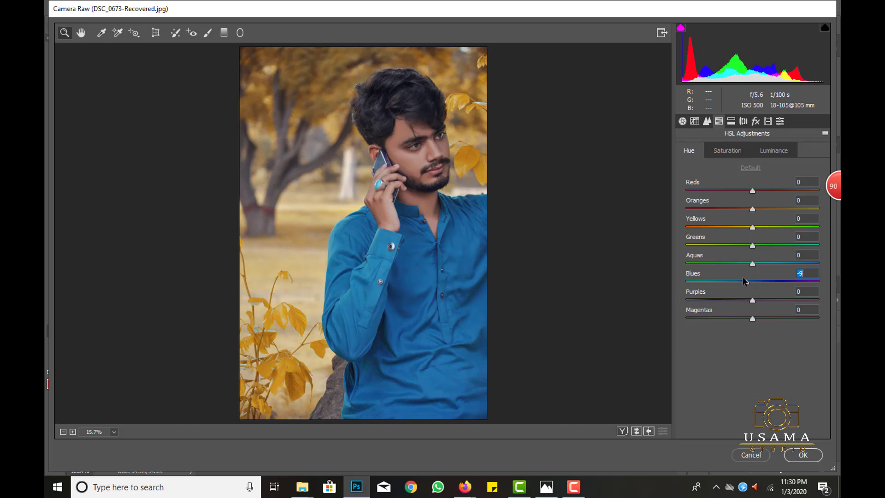
pyautogui.click(733, 152)
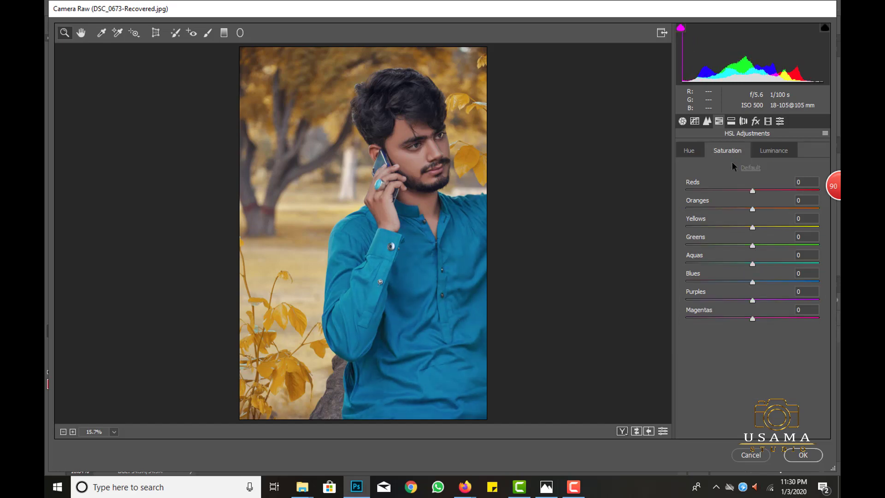
pyautogui.moveTo(752, 209); pyautogui.dragTo(761, 209)
pyautogui.click(774, 150)
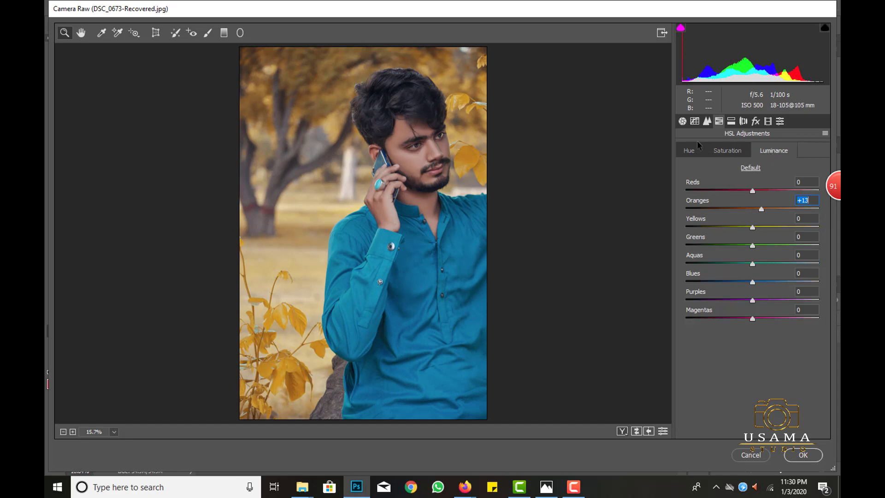
# Step: Shift the green and blue primary hues in Calibration and apply the Camera Raw edits
pyautogui.click(780, 121)
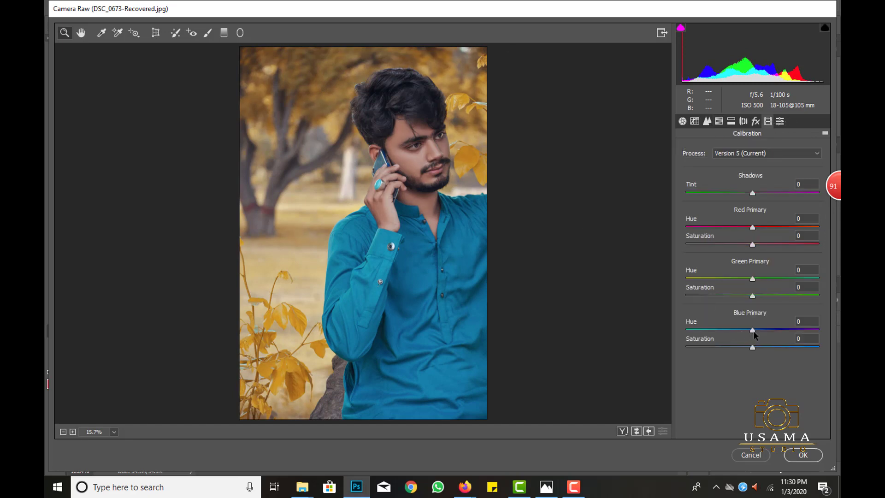
pyautogui.moveTo(753, 331); pyautogui.dragTo(740, 328)
pyautogui.moveTo(752, 278); pyautogui.dragTo(733, 277)
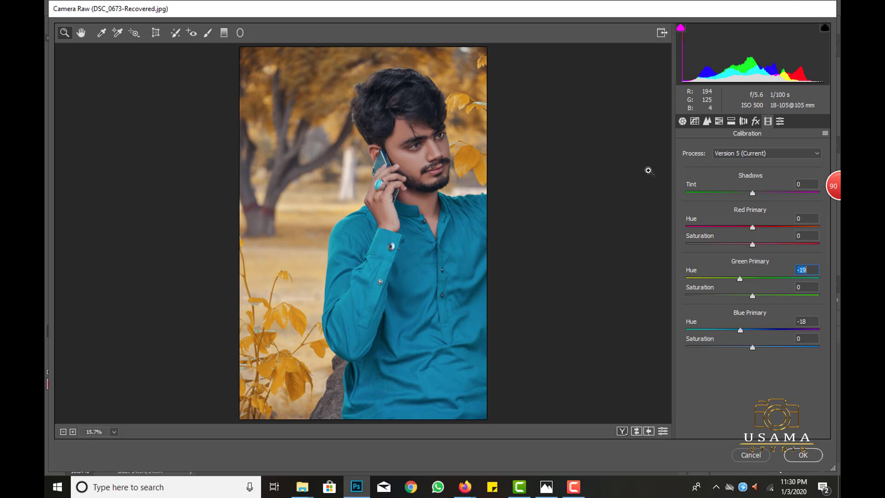
pyautogui.click(805, 456)
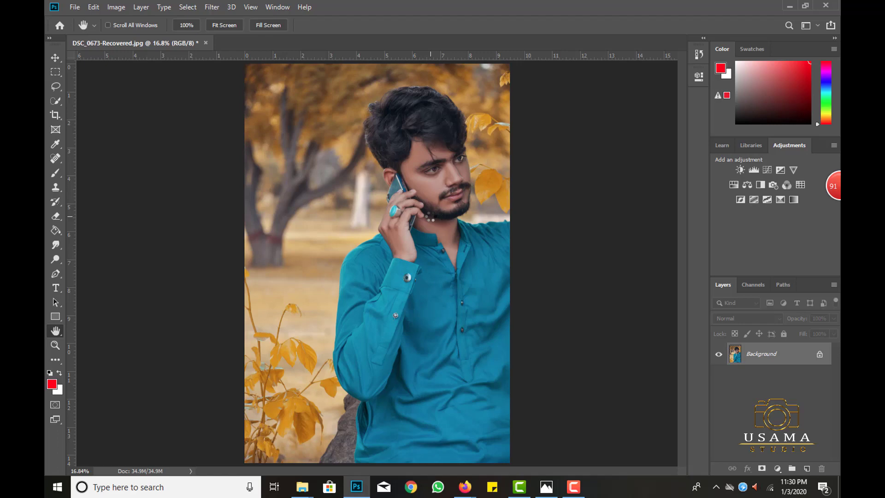
# Step: Reopen the Camera Raw filter and raise the Oranges luminance to about +10
pyautogui.hotkey('shift', 'ctrl', 'a')
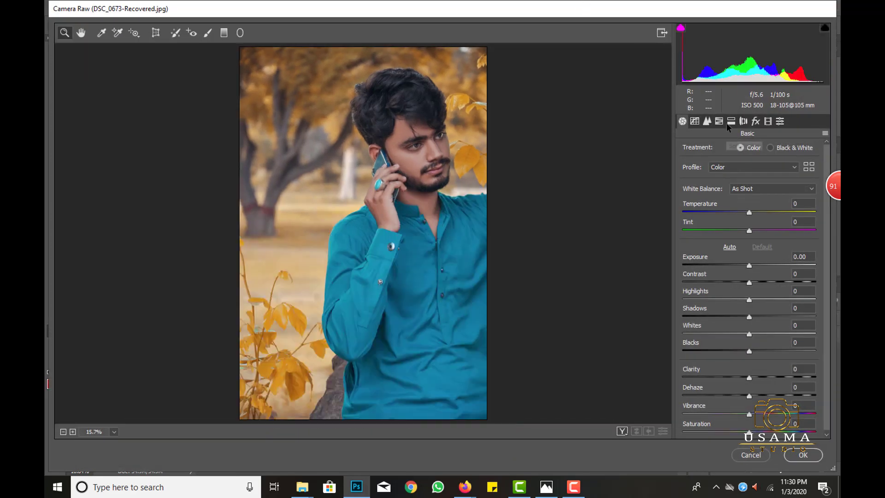
pyautogui.click(719, 121)
pyautogui.moveTo(753, 209); pyautogui.dragTo(759, 209)
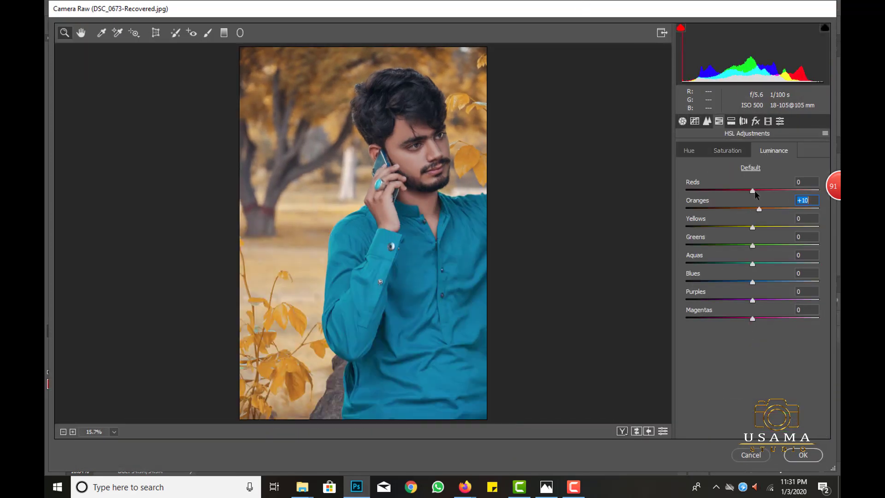
pyautogui.click(755, 191)
# Step: Apply the orange brightening and zoom into the man's face
pyautogui.click(803, 454)
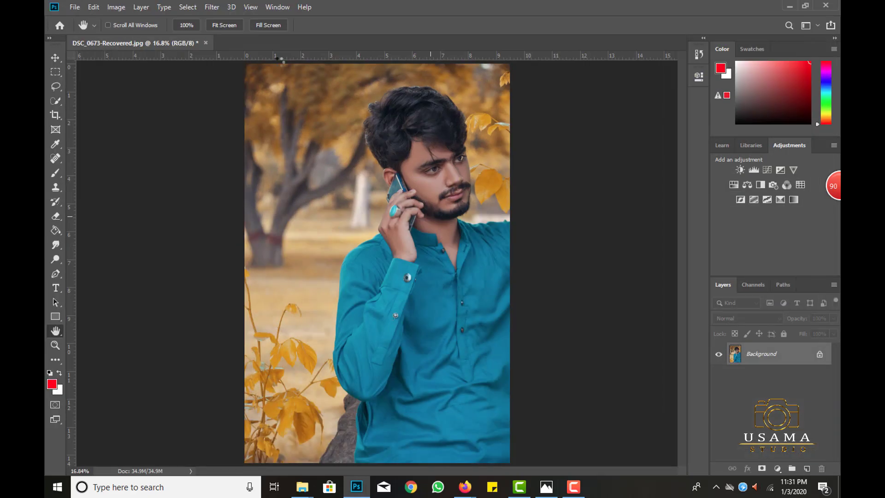
pyautogui.scroll(3, 481, 183)
pyautogui.scroll(3, 481, 184)
pyautogui.scroll(3, 480, 184)
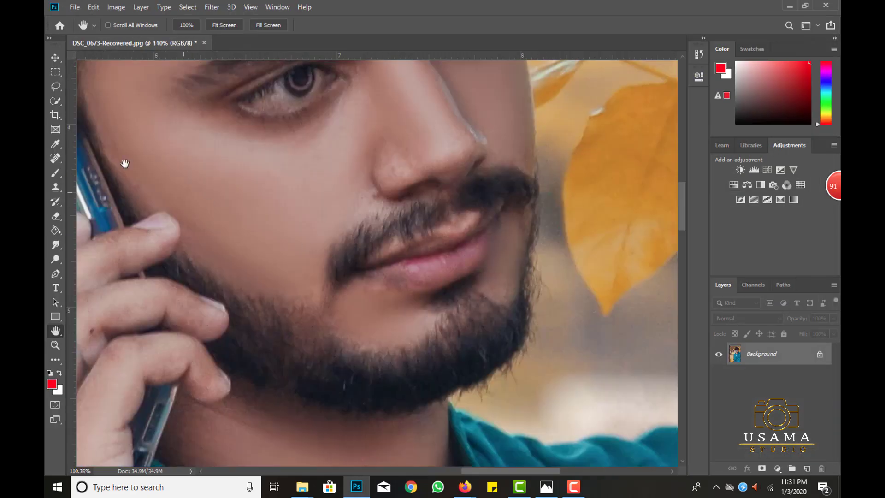
# Step: Paint the lips with a larger red brush at 3% opacity, then fit the portrait in view
pyautogui.click(54, 174)
pyautogui.press(']')
pyautogui.press(']')
pyautogui.press(']')
pyautogui.press('0')
pyautogui.press('3')
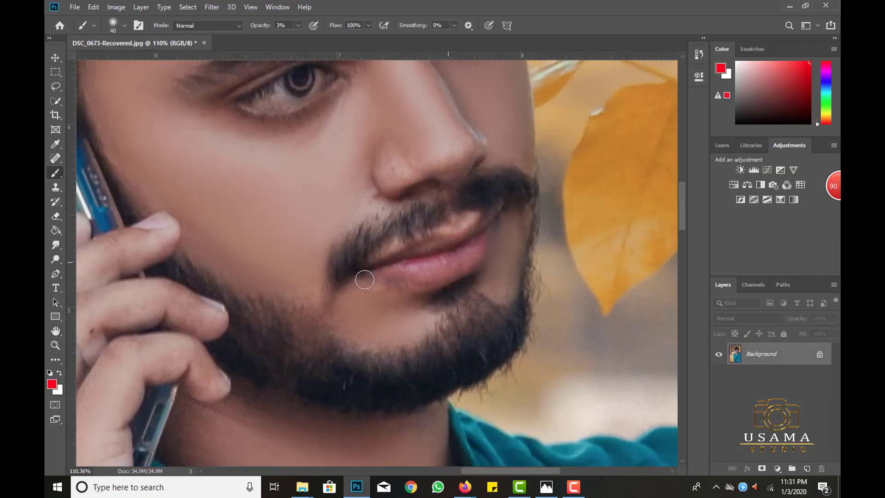
pyautogui.moveTo(461, 240)
pyautogui.mouseDown()
pyautogui.moveTo(315, 277)
pyautogui.moveTo(467, 242)
pyautogui.mouseUp()
pyautogui.doubleClick(56, 331)
pyautogui.hotkey('ctrl', '-')
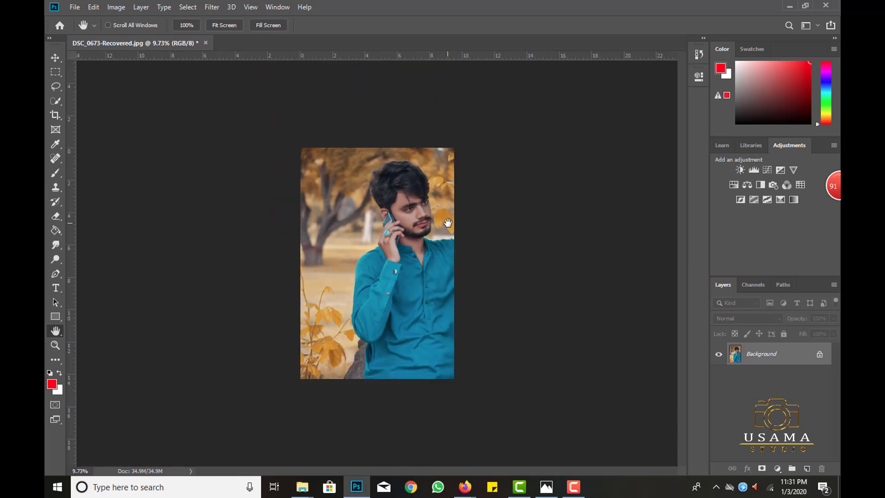
pyautogui.scroll(1, 377, 263)
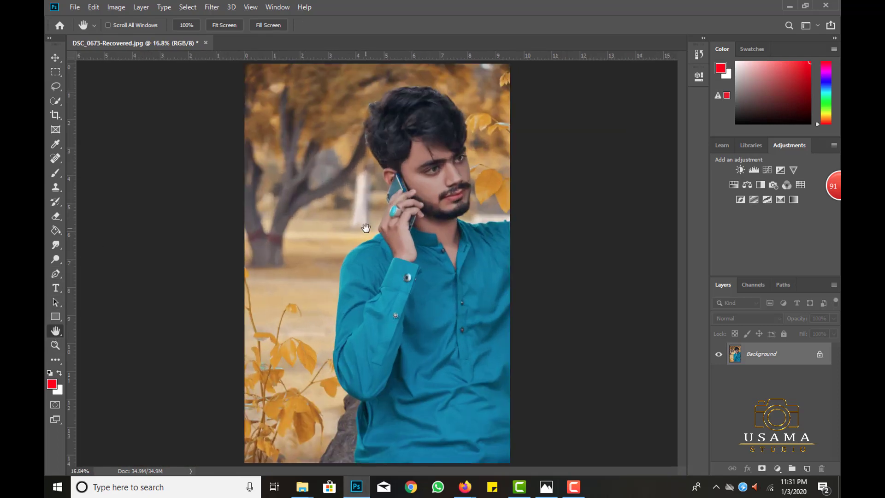
# Step: Subscribe to the YouTube photography channel with All notifications, then return to Photoshop
pyautogui.click(357, 487)
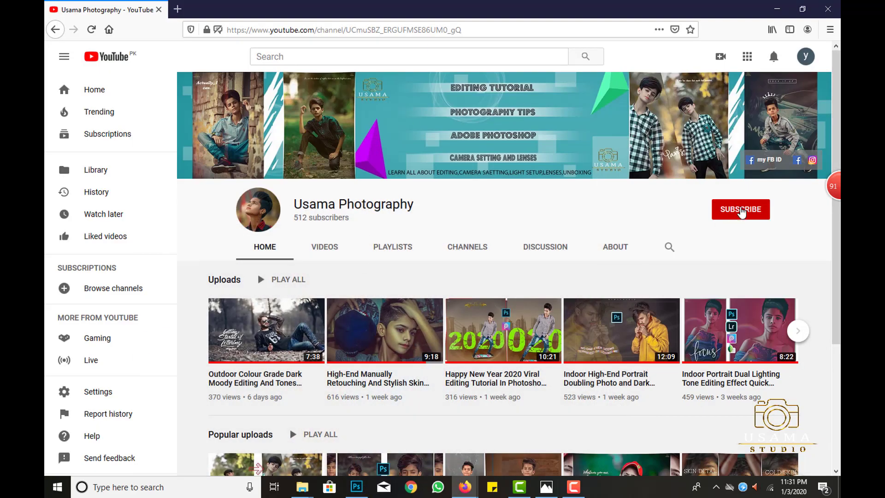
pyautogui.click(741, 210)
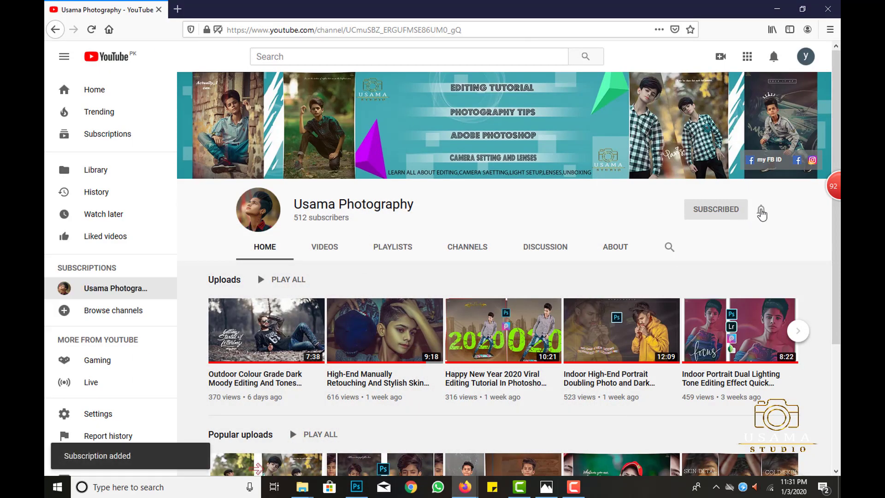
pyautogui.click(761, 210)
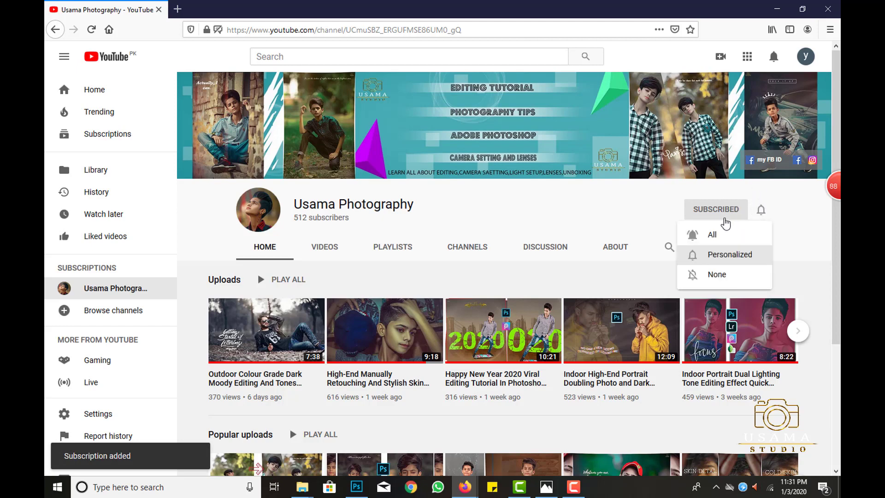
pyautogui.click(724, 234)
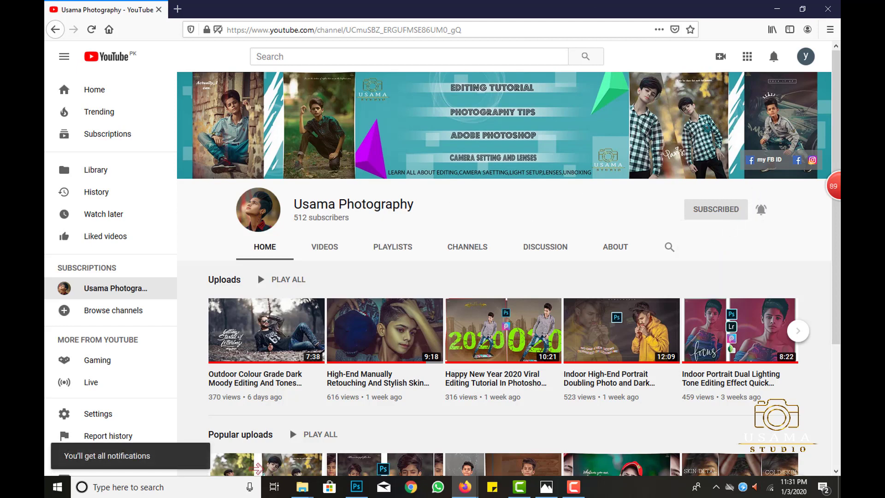
pyautogui.click(364, 493)
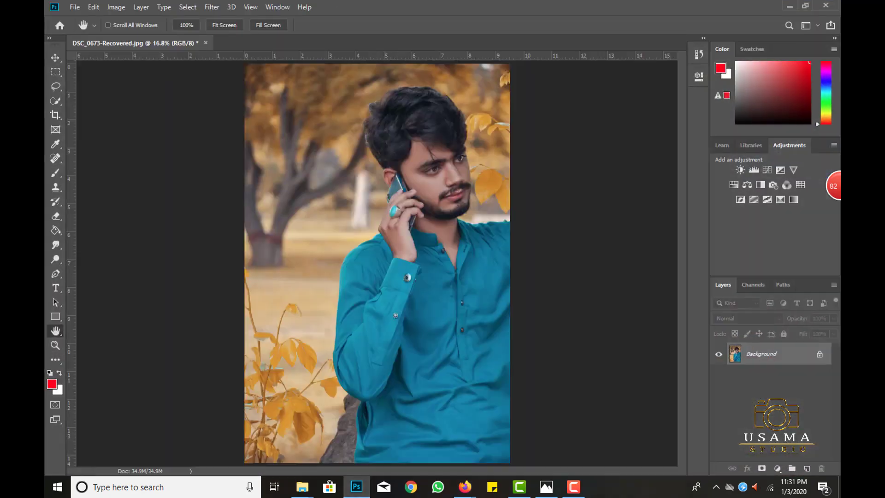
# Step: Drag the ECLIPSEE logo from Explorer onto the portrait and rotate it 90° clockwise
pyautogui.click(302, 487)
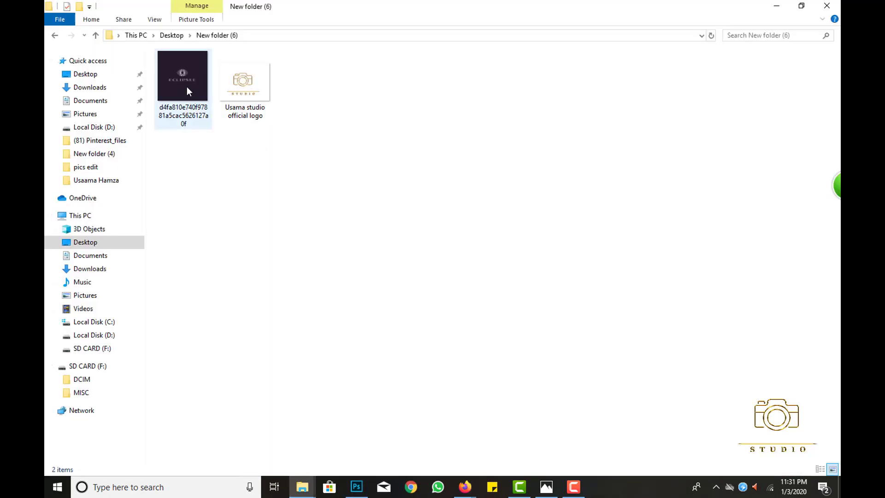
pyautogui.moveTo(187, 88)
pyautogui.mouseDown()
pyautogui.moveTo(336, 465)
pyautogui.moveTo(353, 218)
pyautogui.moveTo(248, 211)
pyautogui.mouseUp()
pyautogui.rightClick(356, 229)
pyautogui.click(383, 332)
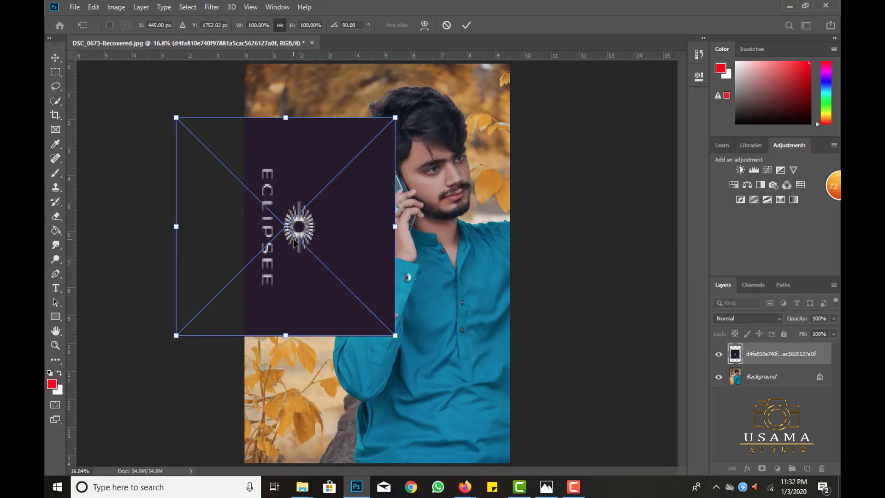
# Step: Commit the logo, set it to Screen, and clip a Levels layer darkening its purple box
pyautogui.press('Return')
pyautogui.press('h')
pyautogui.click(736, 318)
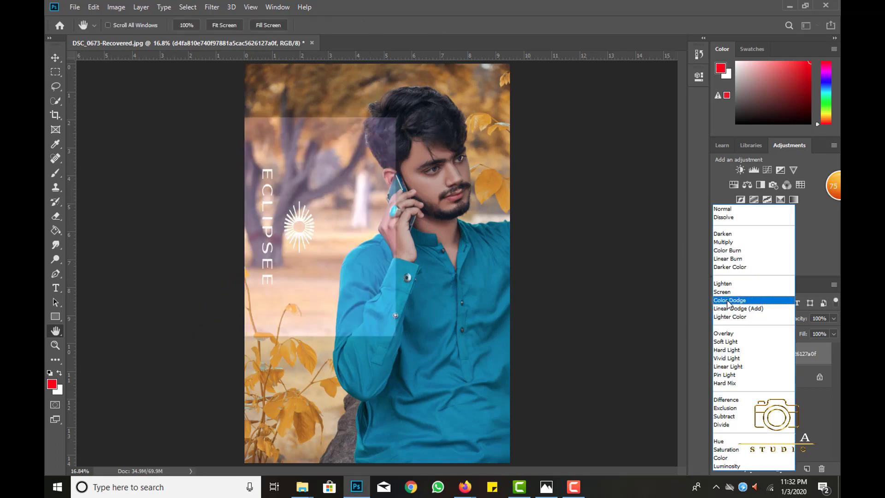
pyautogui.click(736, 299)
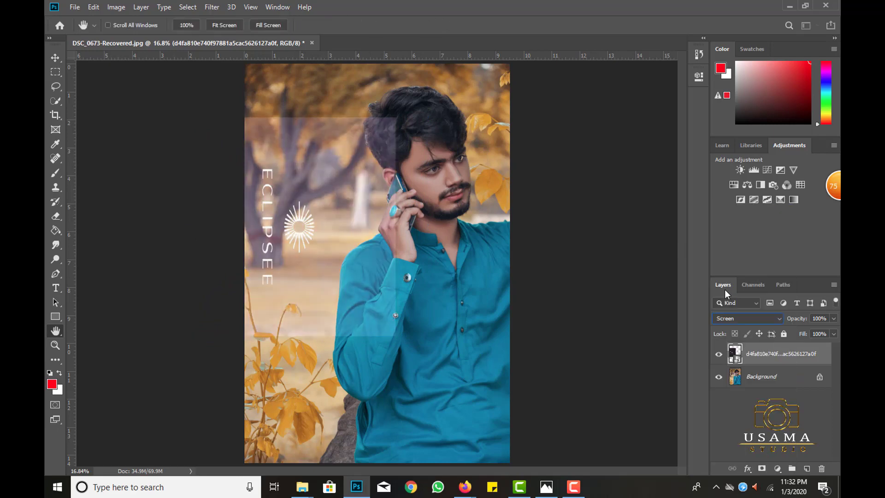
pyautogui.click(753, 170)
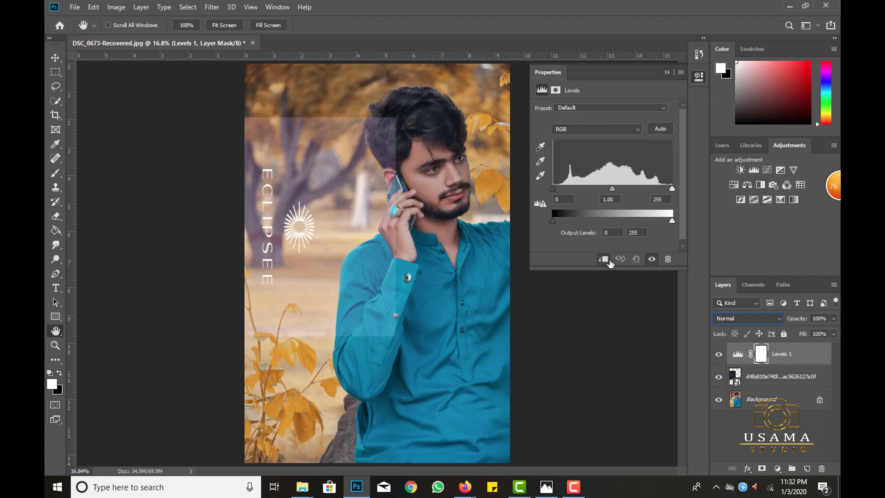
pyautogui.click(620, 258)
pyautogui.moveTo(672, 189); pyautogui.dragTo(580, 189)
pyautogui.click(667, 72)
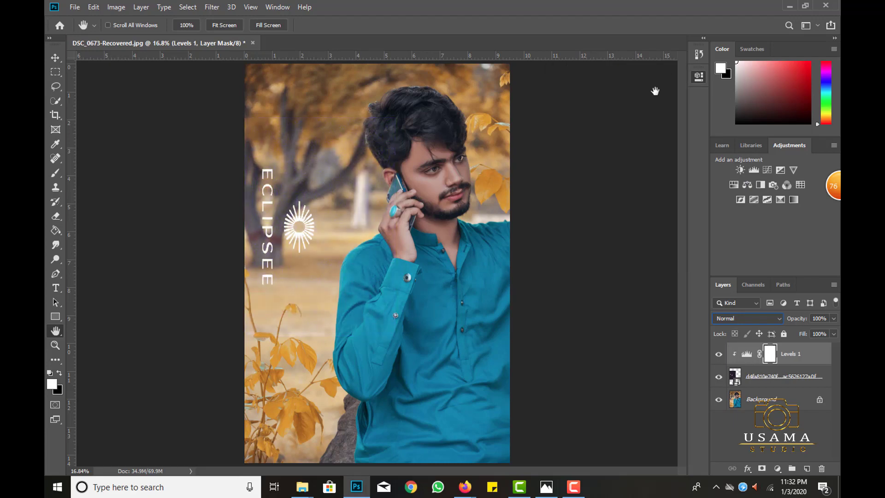
# Step: Rasterize the logo layer and erase the sun symbol with a small Eraser
pyautogui.click(788, 381)
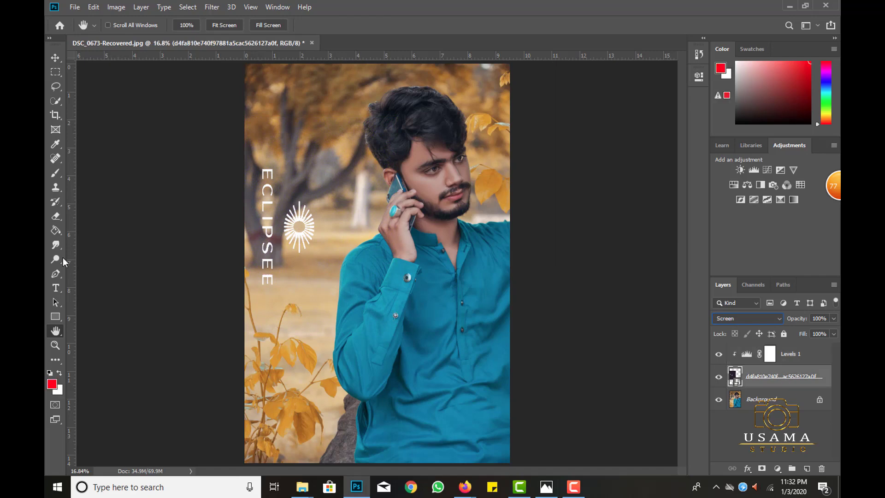
pyautogui.click(55, 217)
pyautogui.scroll(3, 339, 226)
pyautogui.click(281, 217)
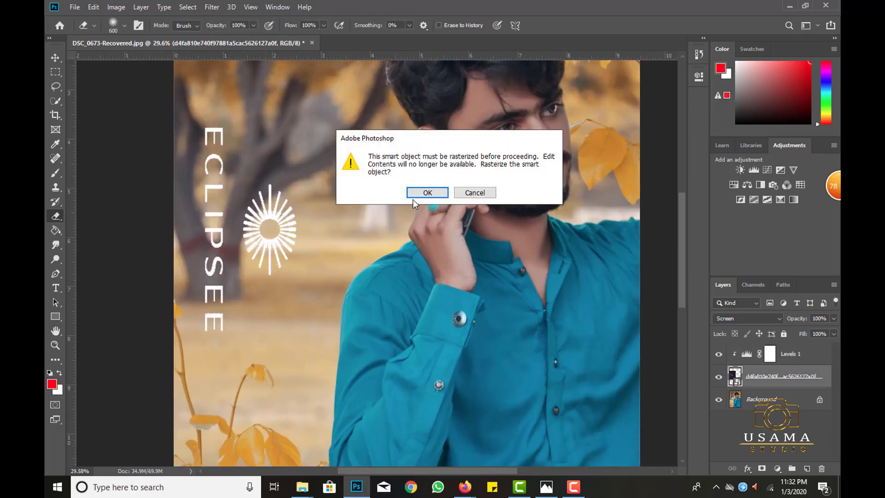
pyautogui.click(428, 191)
pyautogui.press('[')
pyautogui.press('[')
pyautogui.press('[')
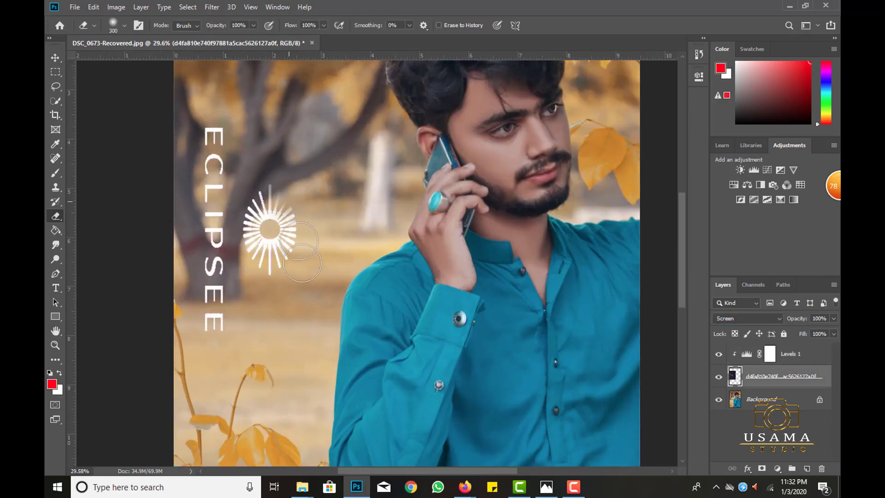
pyautogui.moveTo(284, 258)
pyautogui.mouseDown()
pyautogui.moveTo(282, 186)
pyautogui.moveTo(273, 184)
pyautogui.mouseUp()
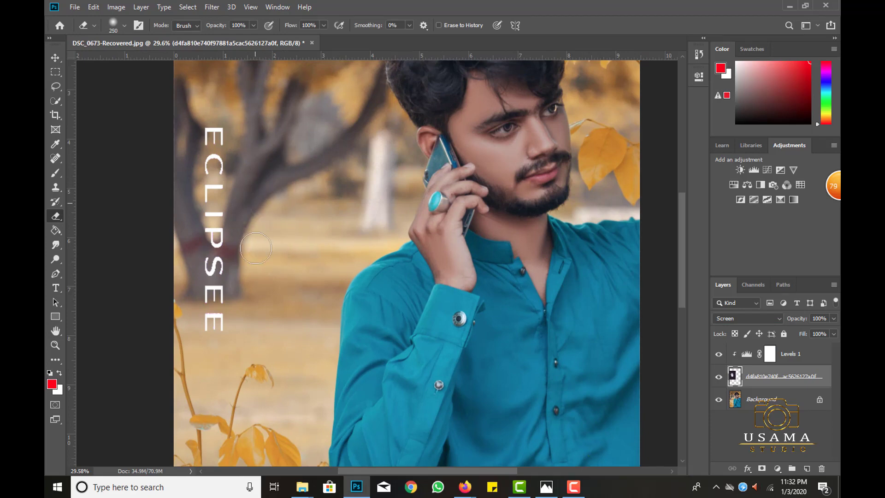
pyautogui.press('[')
# Step: Fit the portrait in view and scale the ECLIPSEE lettering up slightly
pyautogui.click(55, 331)
pyautogui.doubleClick(56, 331)
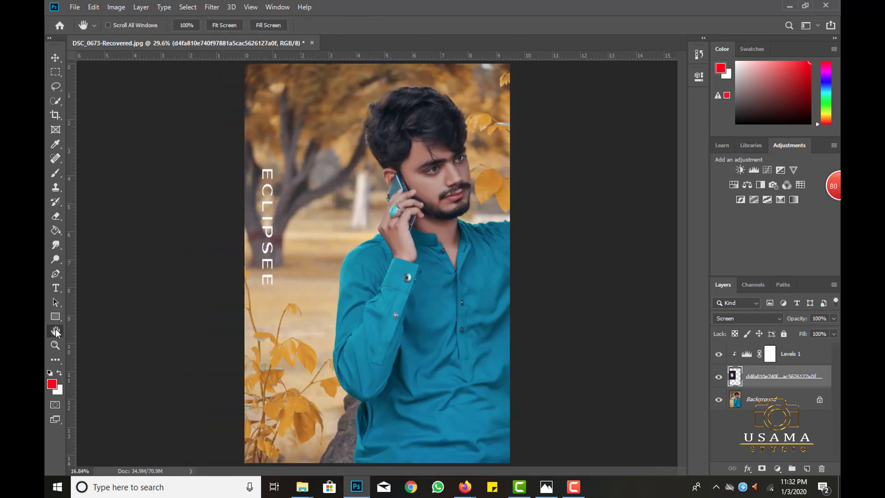
pyautogui.hotkey('ctrl', 't')
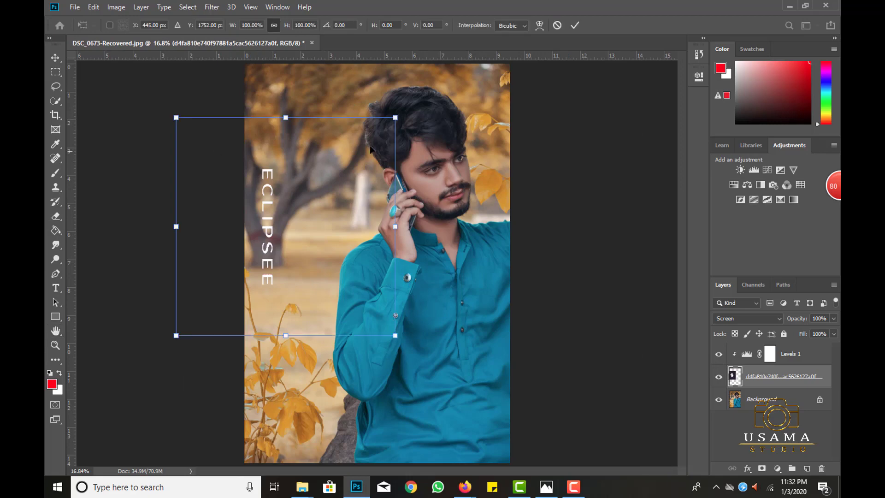
pyautogui.moveTo(395, 117); pyautogui.dragTo(417, 98)
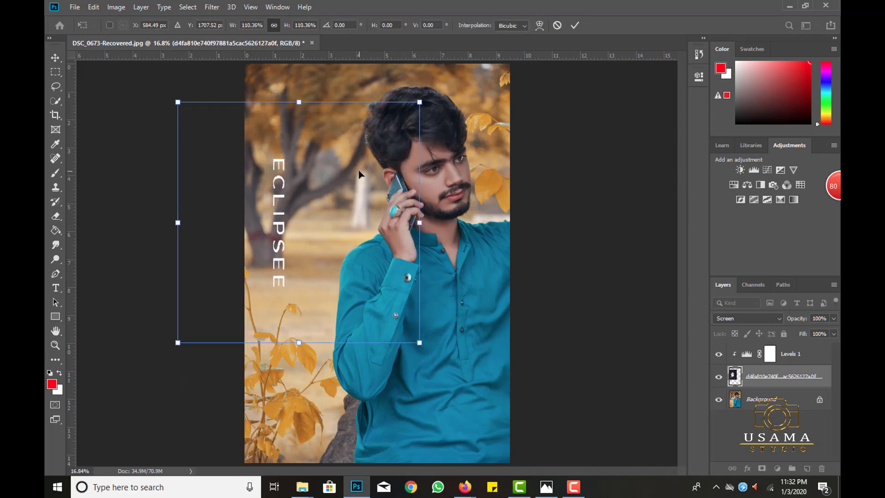
pyautogui.press('Return')
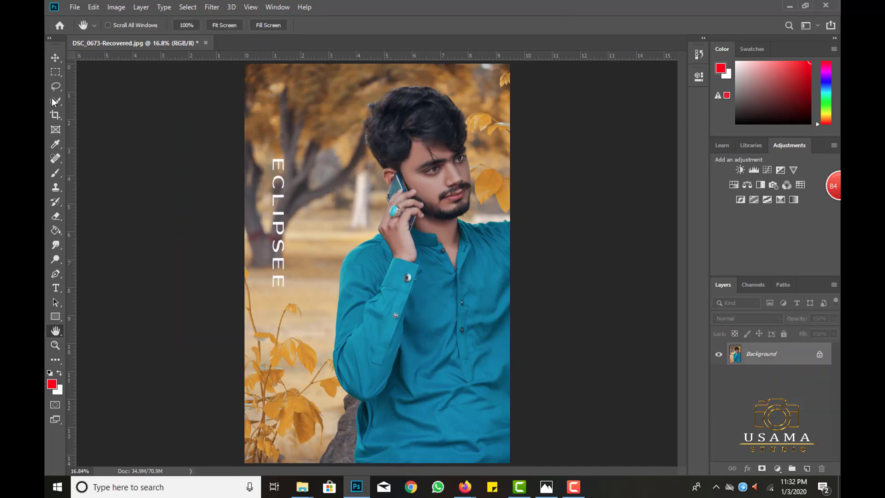
# Step: Crop outward to extend the canvas with white margins above and below the photo
pyautogui.click(56, 115)
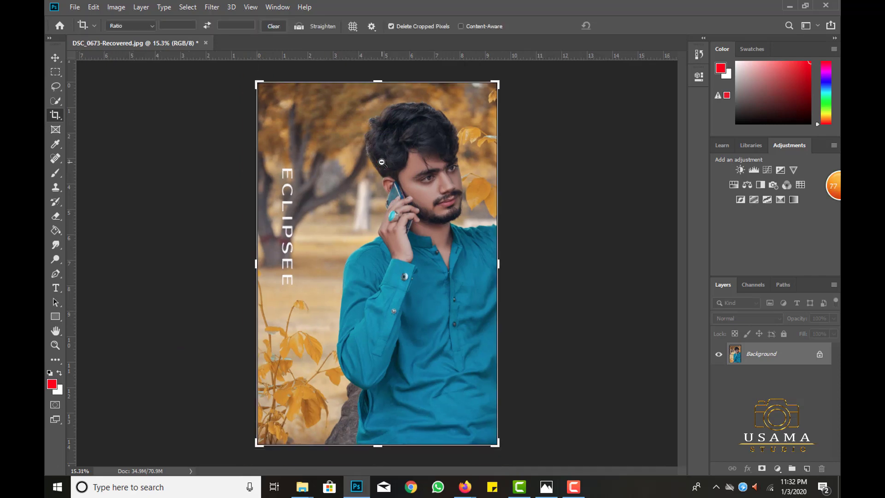
pyautogui.moveTo(378, 83); pyautogui.dragTo(382, 77)
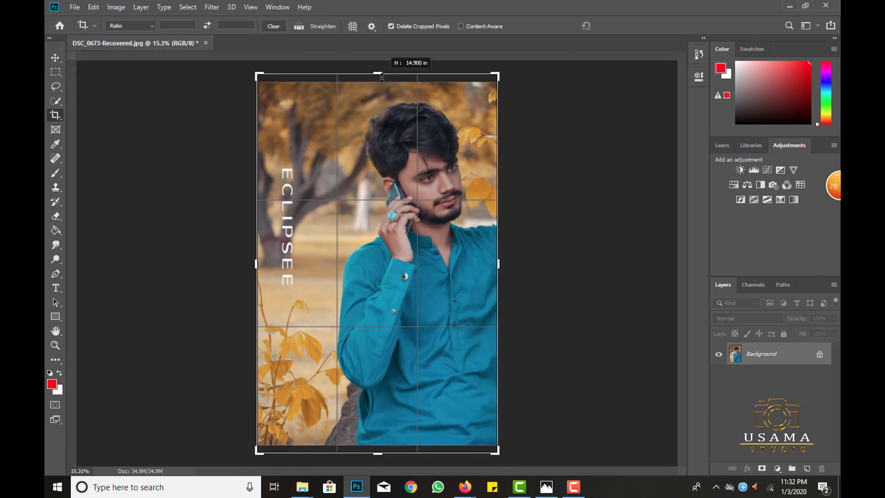
pyautogui.press('Return')
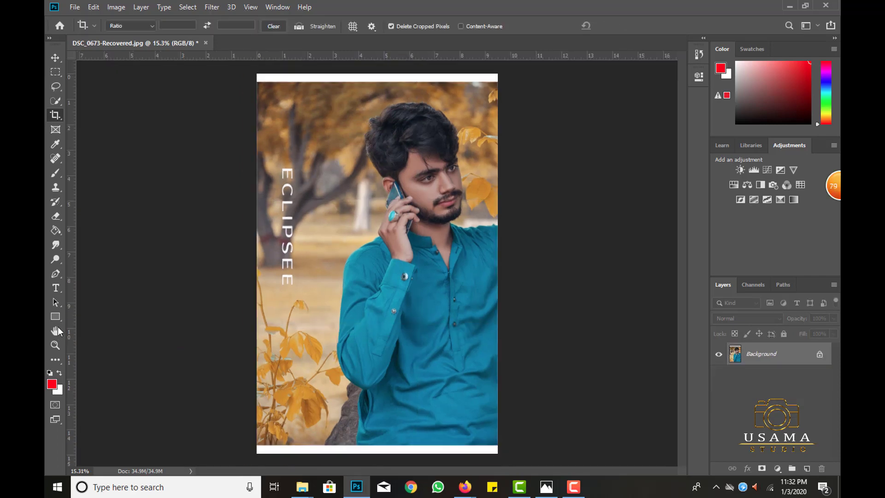
# Step: Switch to the Hand tool and choose an entry from the Filter menu
pyautogui.click(56, 331)
pyautogui.click(212, 7)
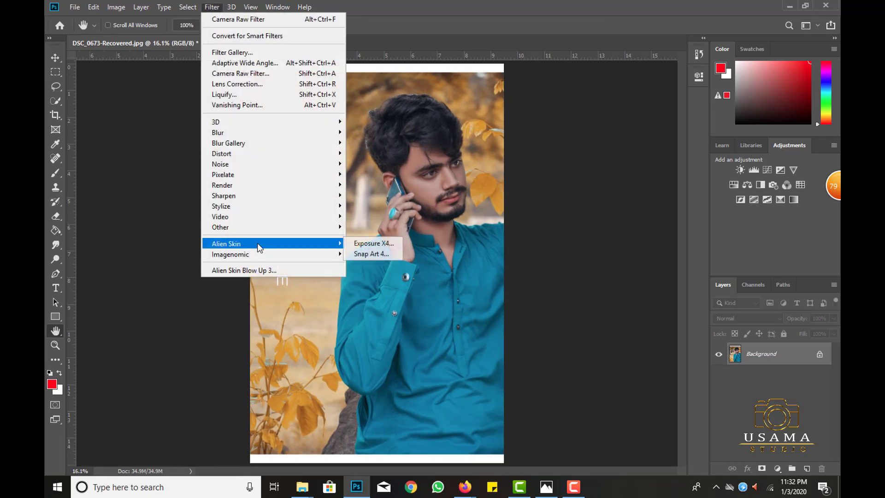
pyautogui.moveTo(230, 254)
pyautogui.click(374, 253)
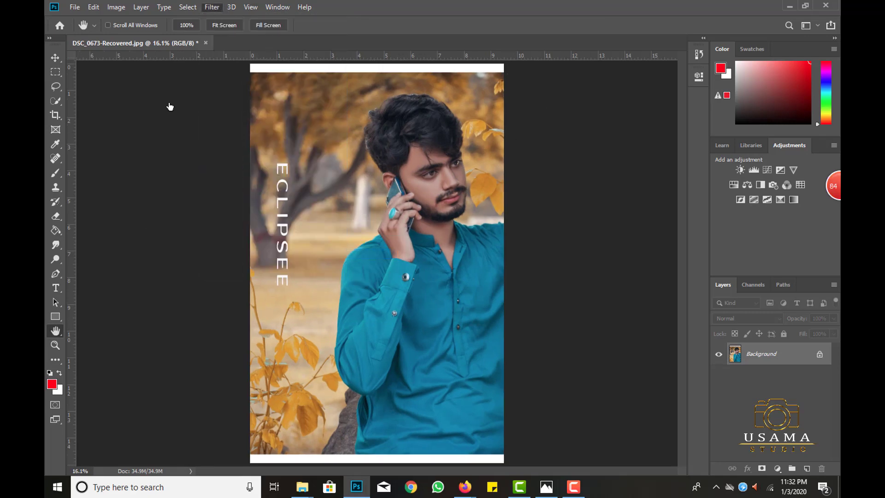